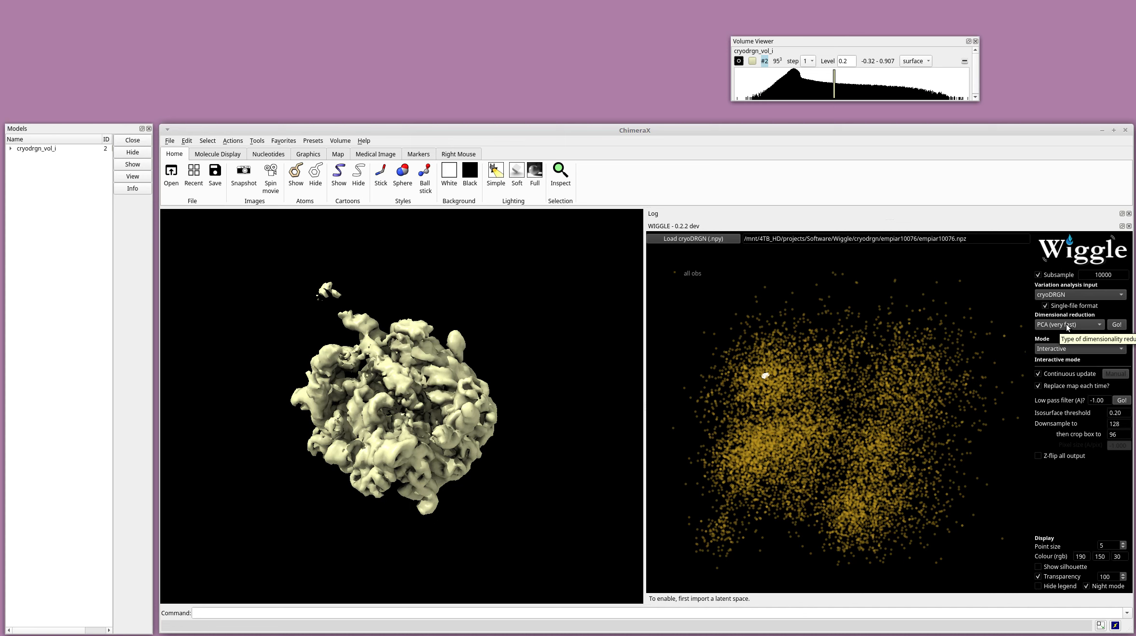
Review the available dimensional reduction methods, keeping PCA (very fast) selected.
{"action": "left_click", "coordinate": [1068, 326]}
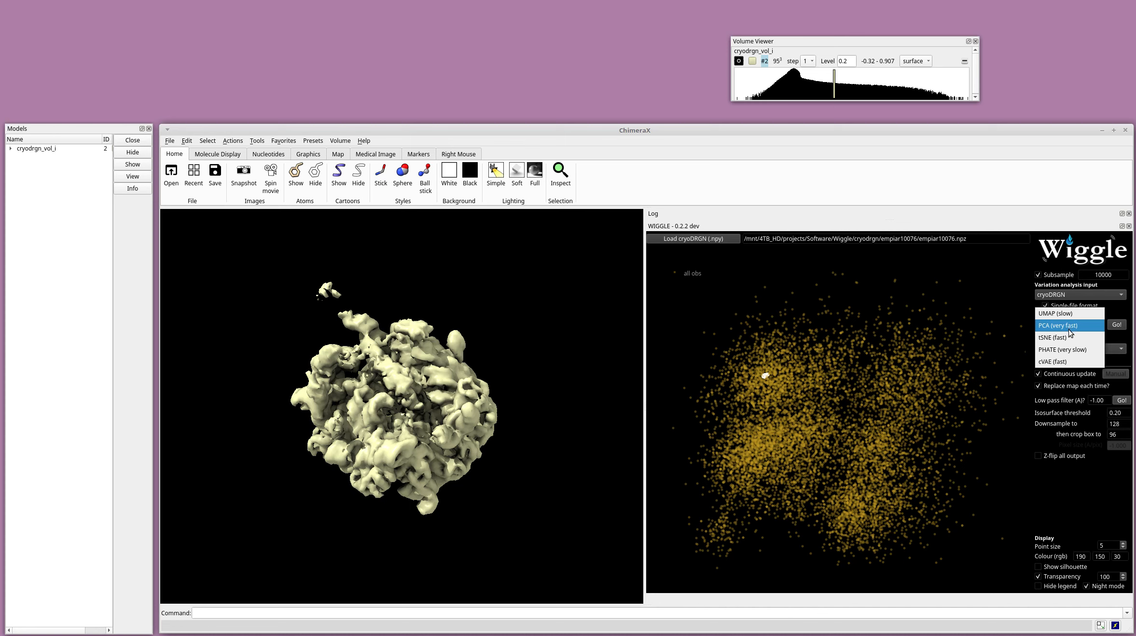
{"action": "left_click", "coordinate": [1074, 326]}
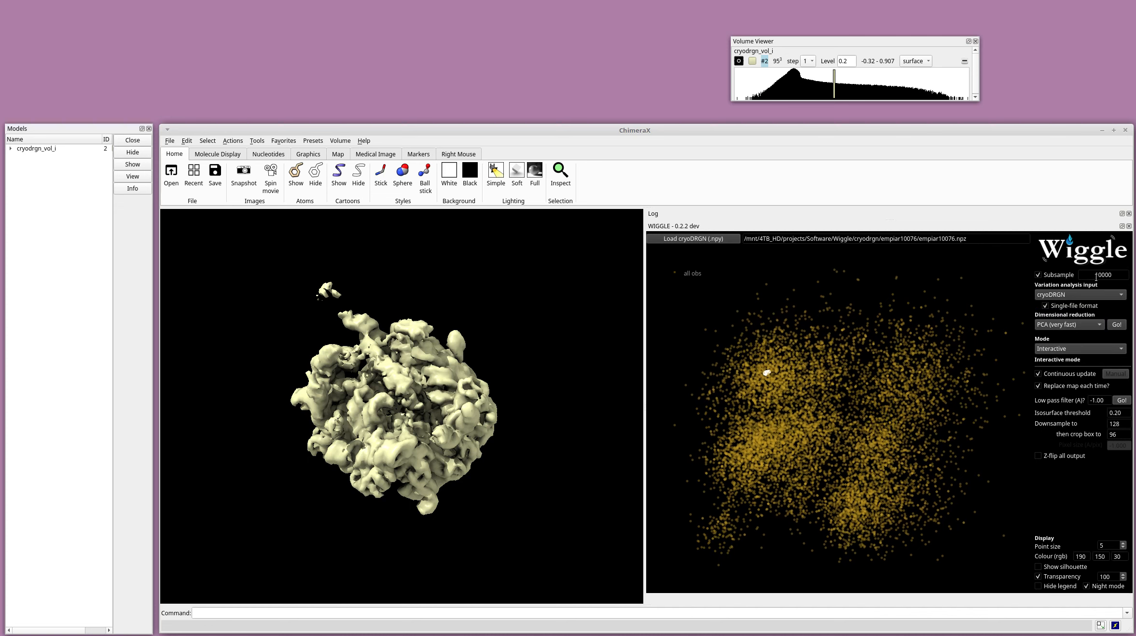
{"action": "left_click", "coordinate": [1096, 274]}
Explore the latent space scatter plot and display the map for a spot just below its clusters.
{"action": "mouse_move", "coordinate": [904, 403]}
{"action": "left_mouse_down"}
{"action": "mouse_move", "coordinate": [874, 411]}
{"action": "mouse_move", "coordinate": [861, 394]}
{"action": "left_mouse_up"}
{"action": "scroll", "coordinate": [860, 395], "scroll_direction": "down", "scroll_amount": 2}
{"action": "scroll", "coordinate": [859, 398], "scroll_direction": "up", "scroll_amount": 4}
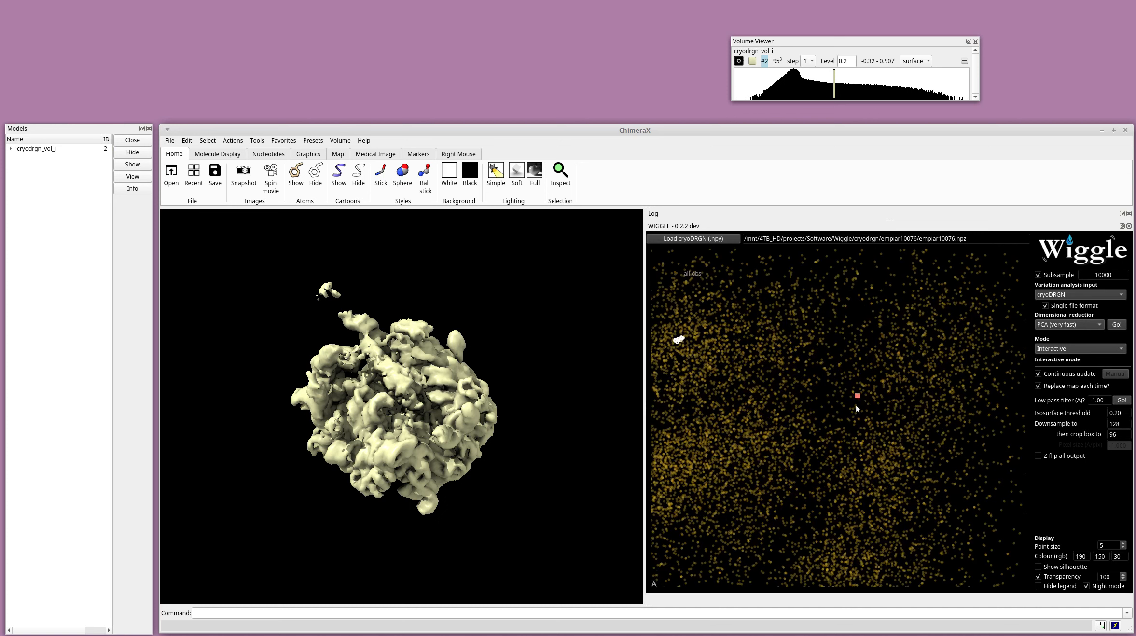
{"action": "mouse_move", "coordinate": [763, 444]}
{"action": "left_mouse_down"}
{"action": "mouse_move", "coordinate": [879, 379]}
{"action": "mouse_move", "coordinate": [890, 416]}
{"action": "mouse_move", "coordinate": [863, 425]}
{"action": "mouse_move", "coordinate": [883, 411]}
{"action": "mouse_move", "coordinate": [876, 422]}
{"action": "mouse_move", "coordinate": [907, 434]}
{"action": "mouse_move", "coordinate": [832, 513]}
{"action": "left_mouse_up"}
{"action": "scroll", "coordinate": [879, 379], "scroll_direction": "down", "scroll_amount": 1}
{"action": "scroll", "coordinate": [864, 425], "scroll_direction": "down", "scroll_amount": 1}
{"action": "scroll", "coordinate": [905, 442], "scroll_direction": "down", "scroll_amount": 1}
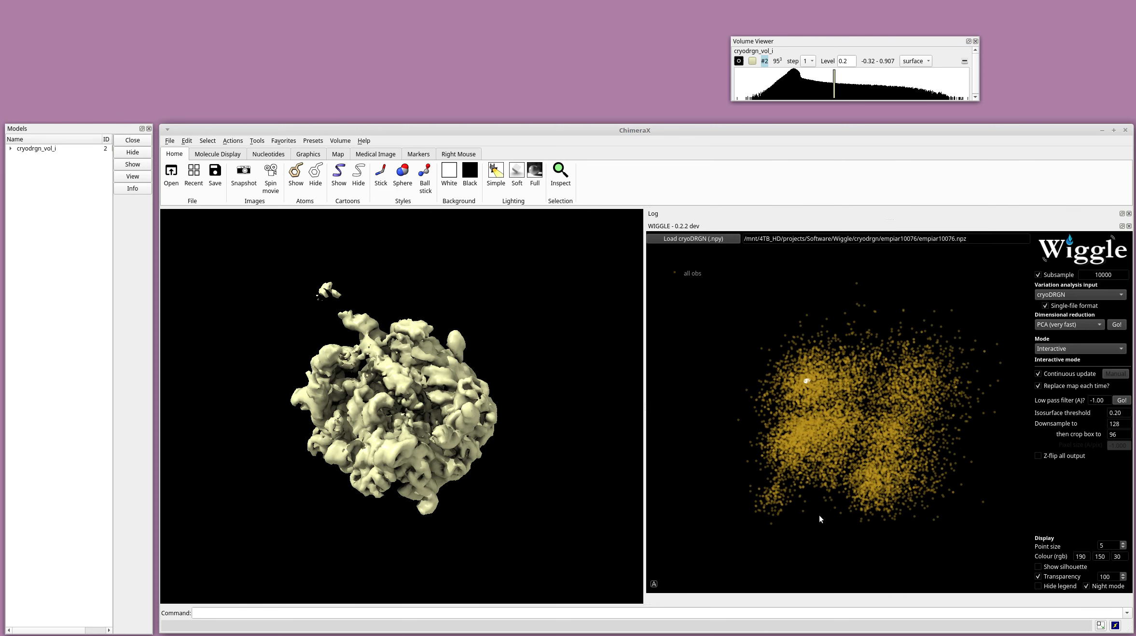
{"action": "scroll", "coordinate": [820, 519], "scroll_direction": "up", "scroll_amount": 1}
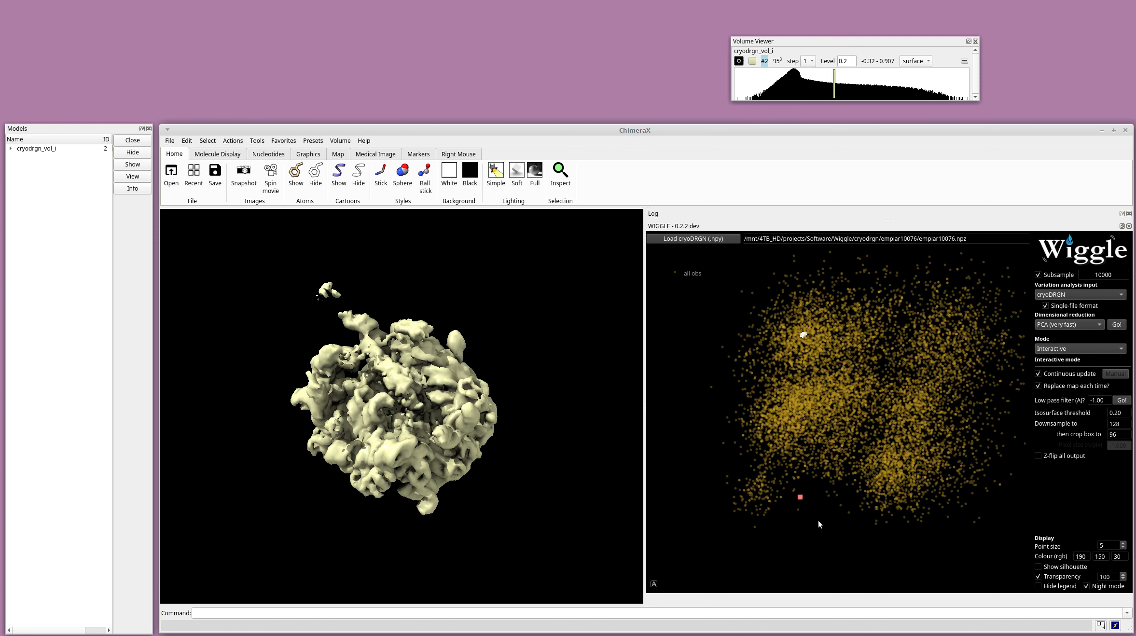
{"action": "left_click_drag", "start_coordinate": [820, 512], "coordinate": [808, 534]}
{"action": "left_click_drag", "start_coordinate": [462, 520], "coordinate": [603, 348]}
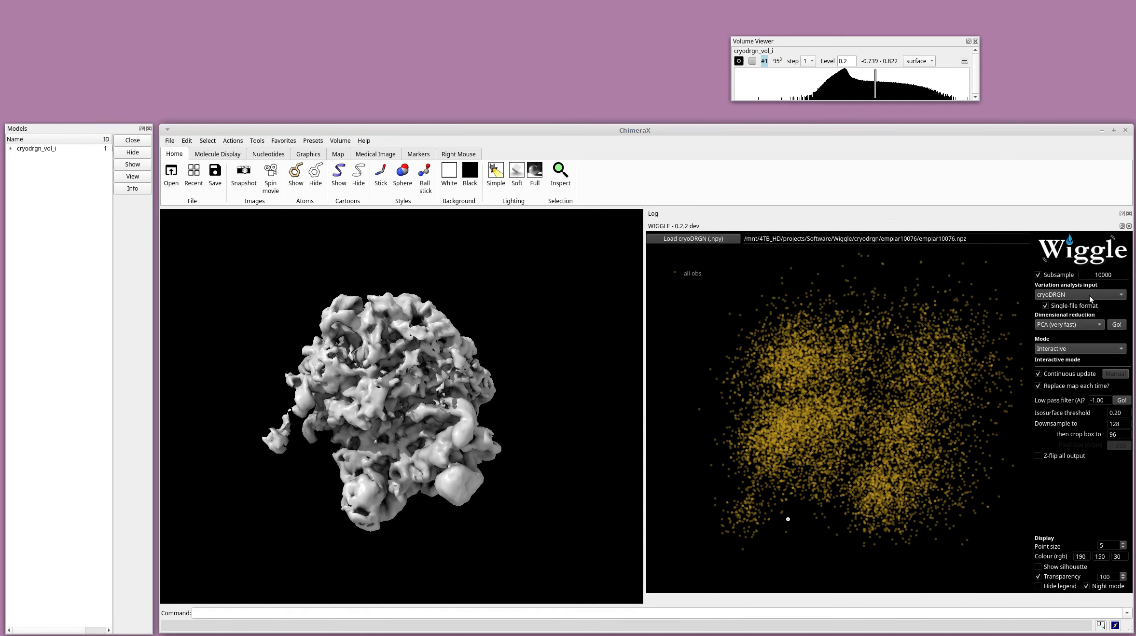
Set the subsample size to 50000 and rerun the PCA dimensional reduction.
{"action": "left_click", "coordinate": [1096, 274]}
{"action": "type", "text": "5"}
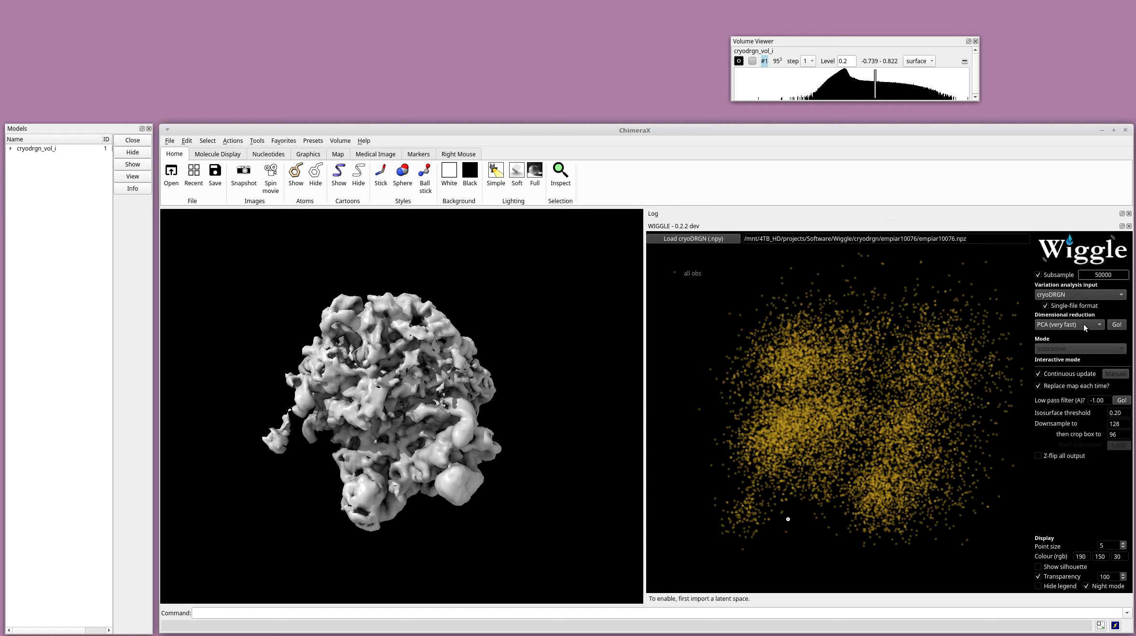
{"action": "left_click", "coordinate": [1110, 327]}
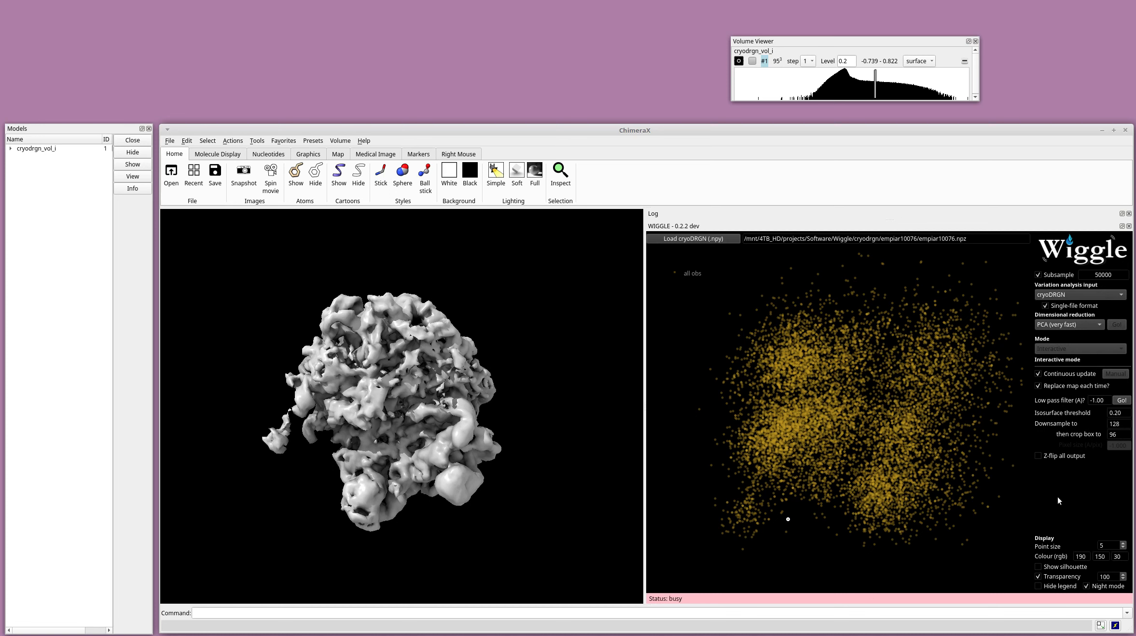
{"action": "left_click_drag", "start_coordinate": [932, 456], "coordinate": [953, 459]}
{"action": "left_click_drag", "start_coordinate": [841, 441], "coordinate": [848, 431]}
{"action": "mouse_move", "coordinate": [789, 525]}
{"action": "right_mouse_down"}
{"action": "mouse_move", "coordinate": [801, 506]}
{"action": "mouse_move", "coordinate": [801, 532]}
{"action": "mouse_move", "coordinate": [794, 512]}
{"action": "mouse_move", "coordinate": [786, 536]}
{"action": "right_mouse_up"}
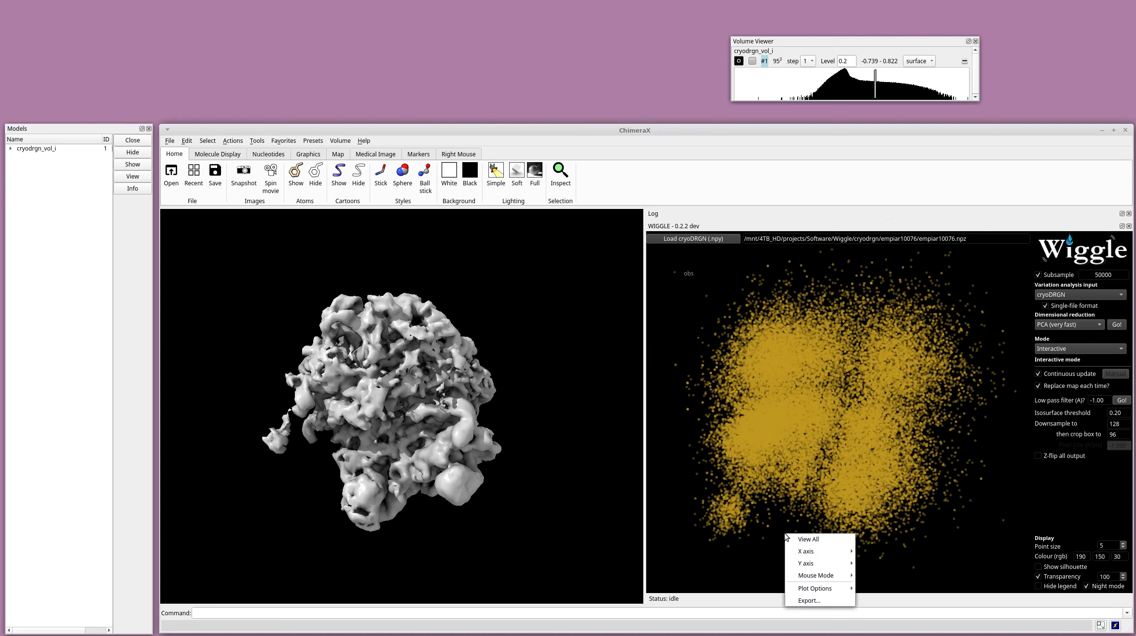
{"action": "mouse_move", "coordinate": [820, 589]}
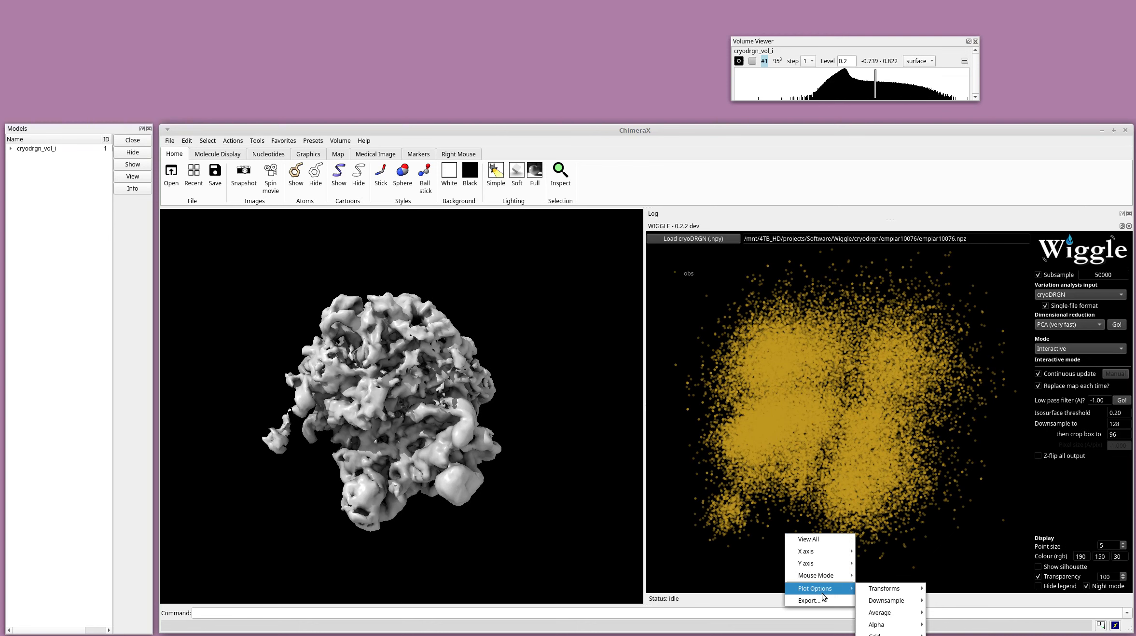
{"action": "left_click", "coordinate": [736, 568]}
{"action": "left_click_drag", "start_coordinate": [823, 466], "coordinate": [822, 482]}
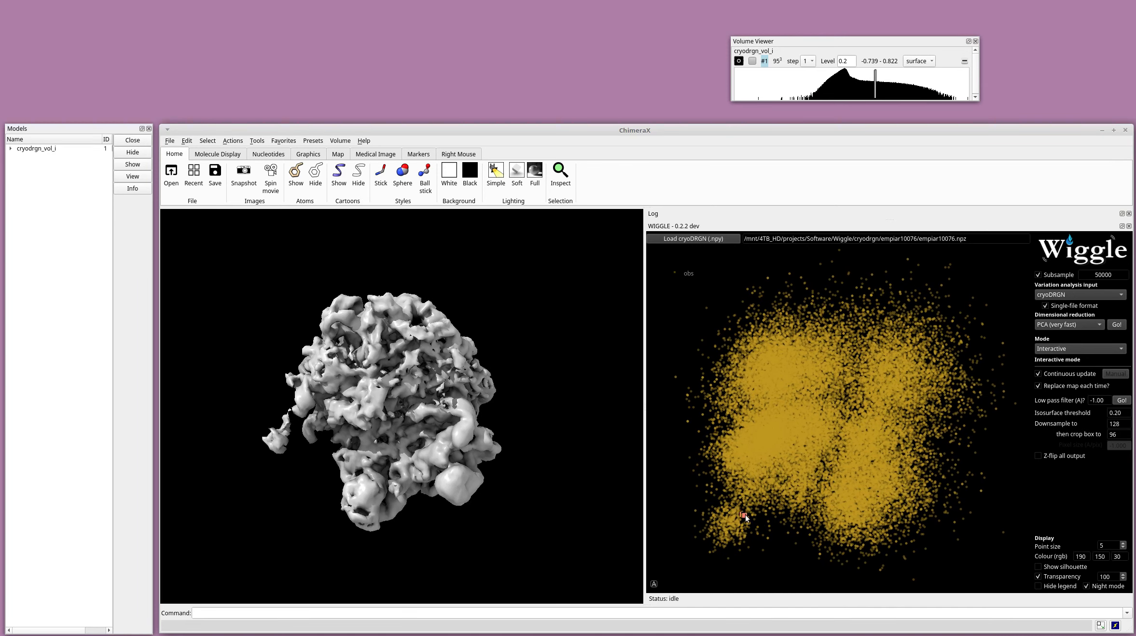
{"action": "left_click_drag", "start_coordinate": [789, 547], "coordinate": [787, 541]}
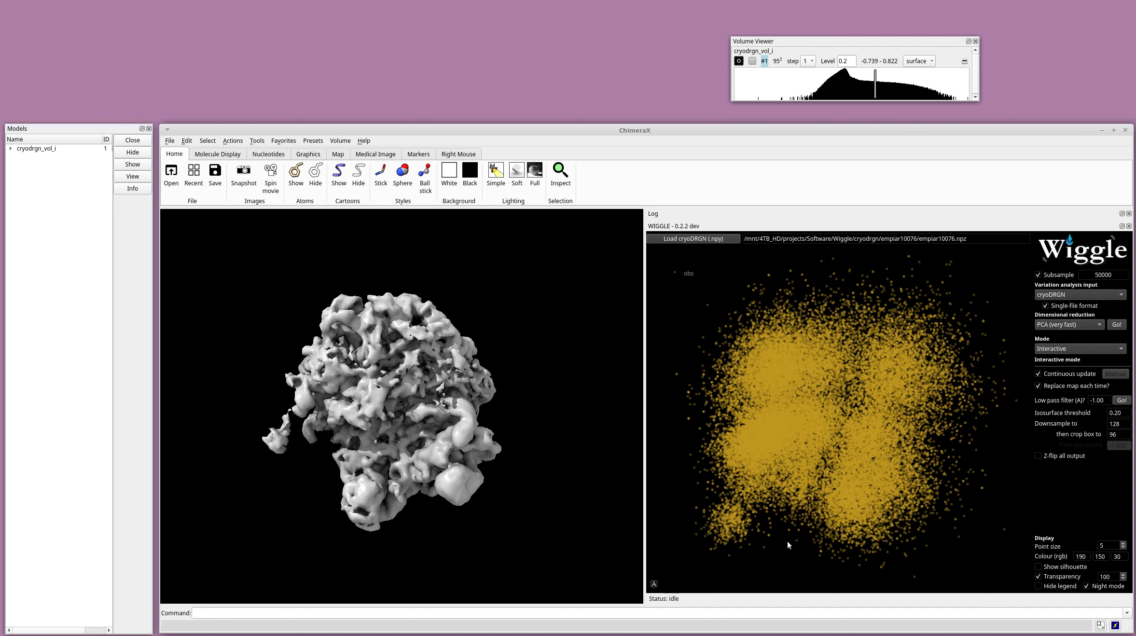
Display the map for an outlying point at the left edge of the scatter plot and inspect it from several angles.
{"action": "left_click_drag", "start_coordinate": [402, 449], "coordinate": [419, 464]}
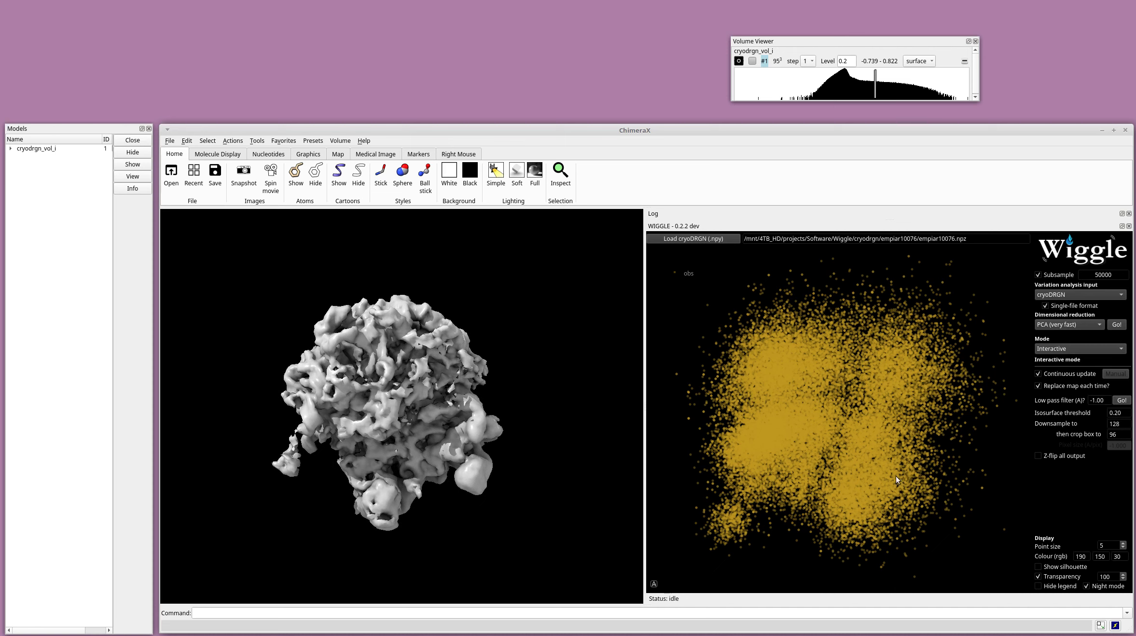
{"action": "left_click_drag", "start_coordinate": [456, 458], "coordinate": [431, 433]}
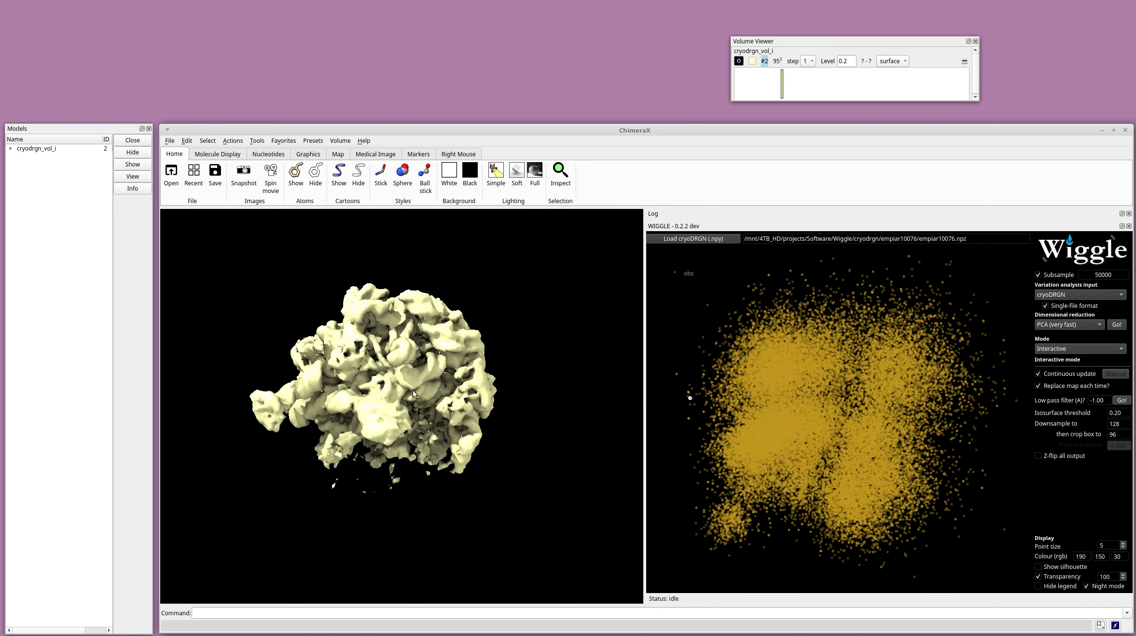
{"action": "mouse_move", "coordinate": [412, 363]}
{"action": "left_mouse_down"}
{"action": "mouse_move", "coordinate": [459, 464]}
{"action": "mouse_move", "coordinate": [419, 375]}
{"action": "mouse_move", "coordinate": [418, 521]}
{"action": "mouse_move", "coordinate": [442, 390]}
{"action": "mouse_move", "coordinate": [436, 343]}
{"action": "mouse_move", "coordinate": [432, 411]}
{"action": "left_mouse_up"}
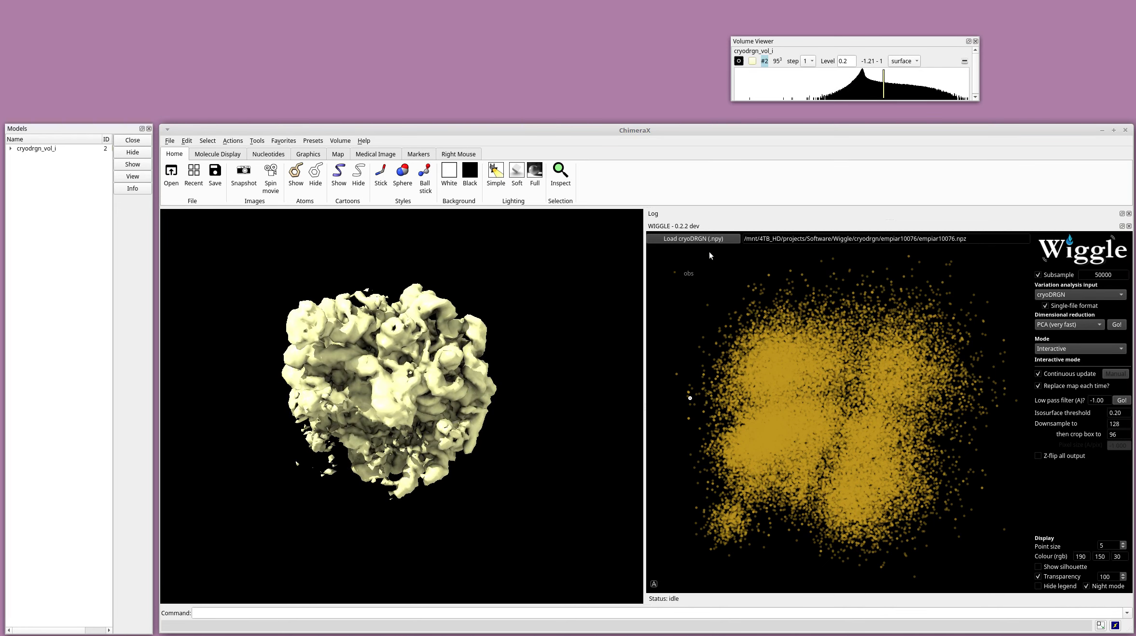
Detach the Log into a floating window above the main window.
{"action": "left_click_drag", "start_coordinate": [702, 218], "coordinate": [250, 119]}
{"action": "left_click_drag", "start_coordinate": [341, 47], "coordinate": [343, 17]}
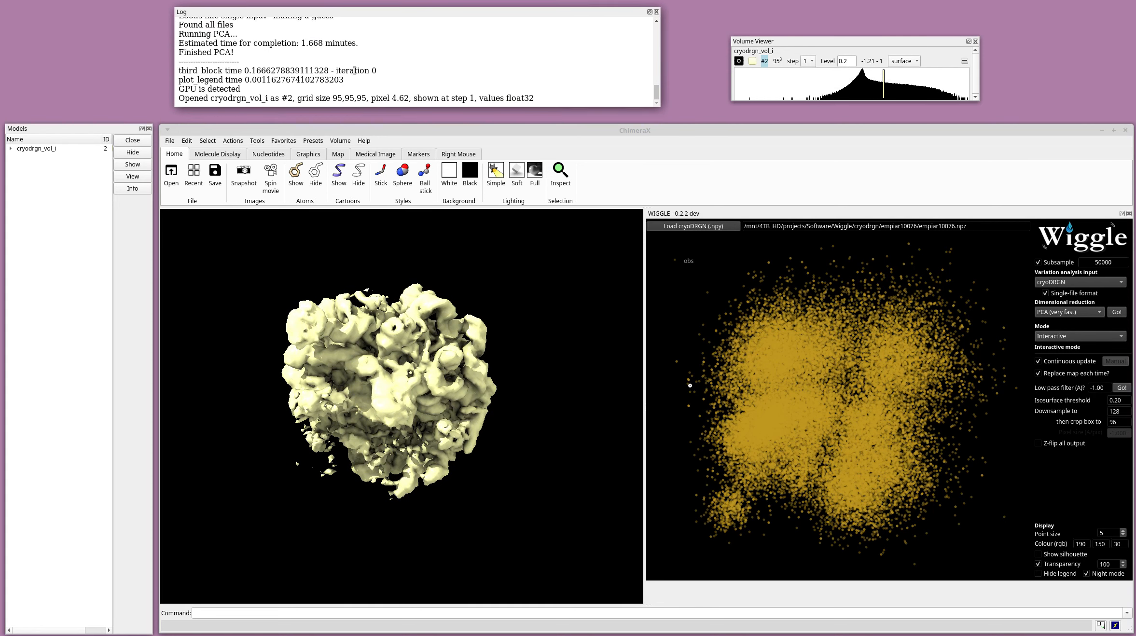
Show the outline box around the current map and inspect the empty space surrounding the structure.
{"action": "left_click_drag", "start_coordinate": [422, 436], "coordinate": [410, 357]}
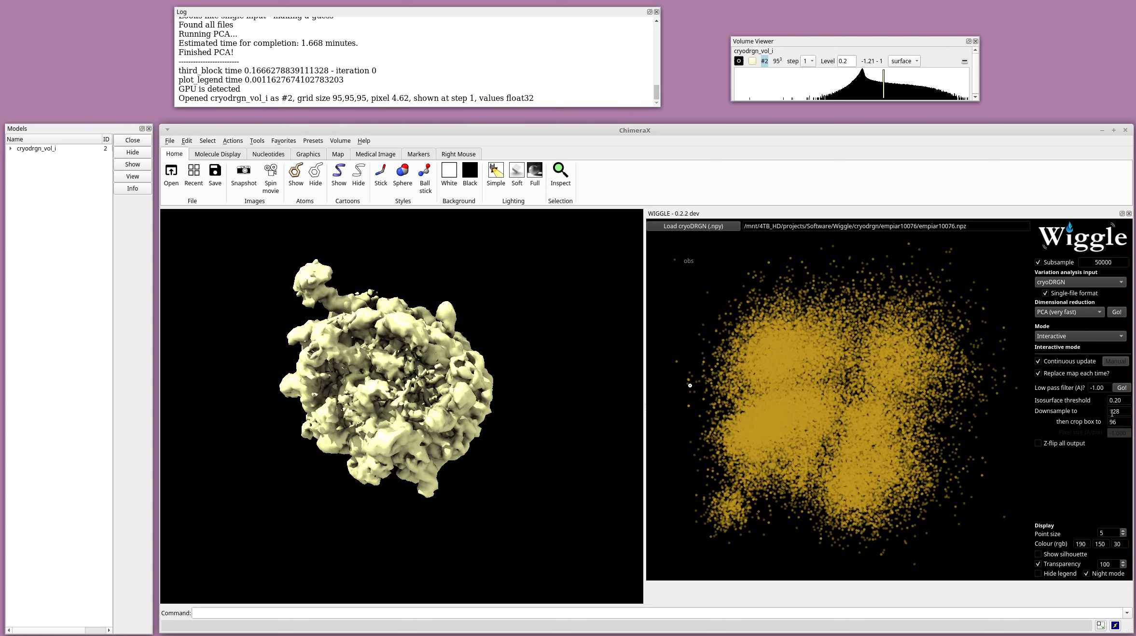
{"action": "left_click", "coordinate": [342, 154]}
{"action": "left_click", "coordinate": [325, 172]}
{"action": "scroll", "coordinate": [372, 391], "scroll_direction": "down", "scroll_amount": 5}
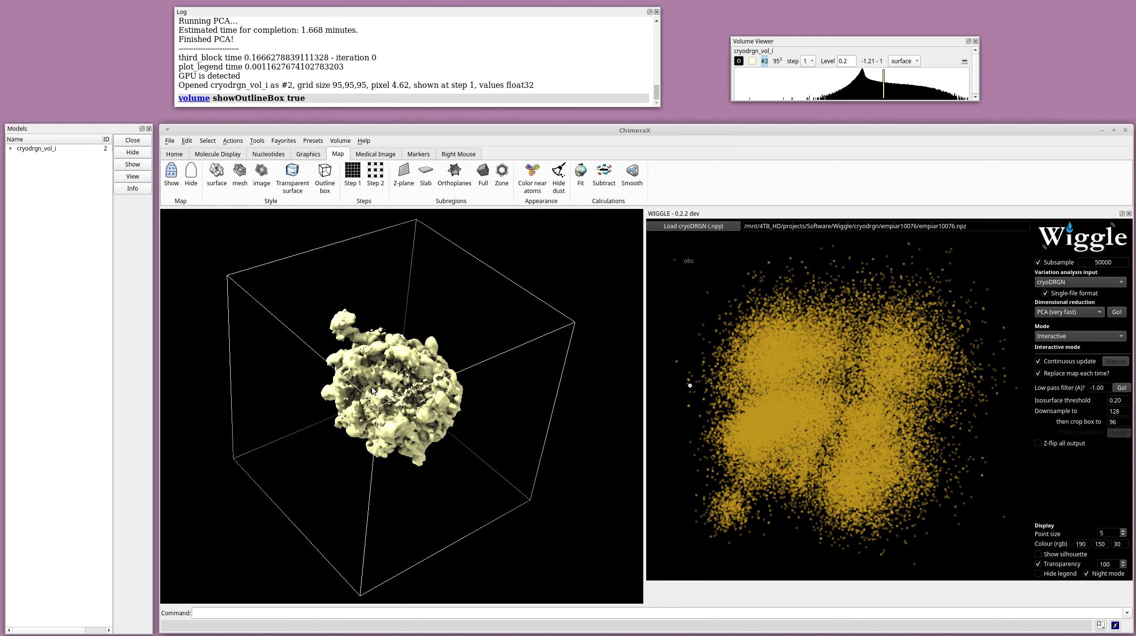
{"action": "left_click_drag", "start_coordinate": [372, 391], "coordinate": [507, 367]}
Set the crop box to 70 and show the outline box around the regenerated map.
{"action": "left_click_drag", "start_coordinate": [1122, 422], "coordinate": [1099, 418]}
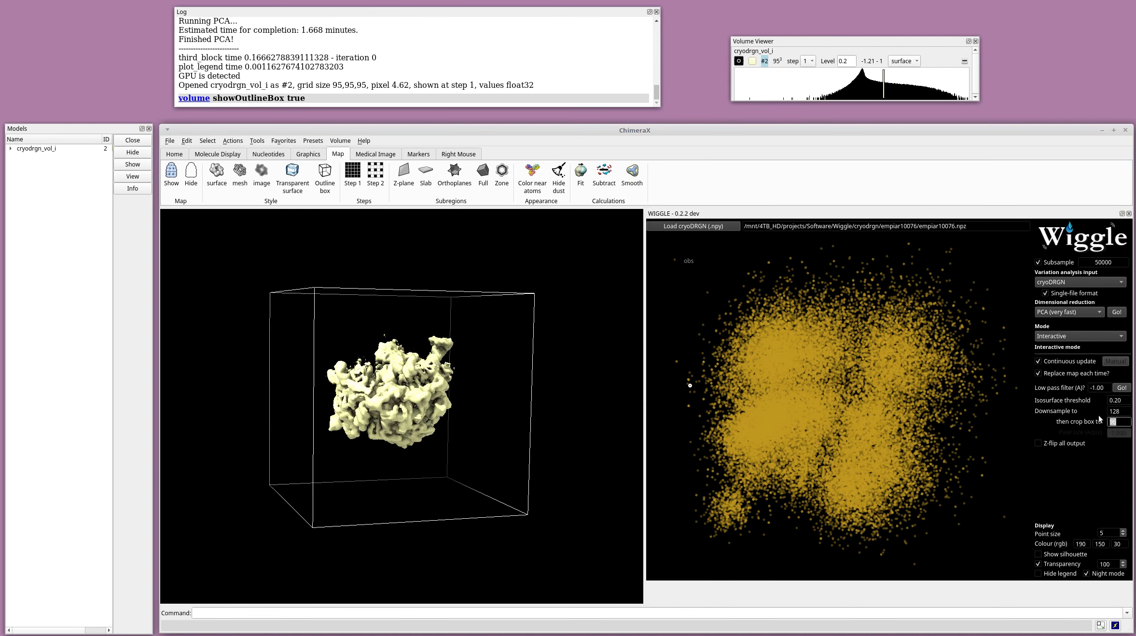
{"action": "type", "text": "70"}
{"action": "key", "text": "Return"}
{"action": "left_click", "coordinate": [326, 192]}
{"action": "mouse_move", "coordinate": [351, 365]}
{"action": "left_mouse_down"}
{"action": "mouse_move", "coordinate": [386, 370]}
{"action": "mouse_move", "coordinate": [359, 374]}
{"action": "mouse_move", "coordinate": [350, 361]}
{"action": "mouse_move", "coordinate": [359, 377]}
{"action": "mouse_move", "coordinate": [376, 340]}
{"action": "mouse_move", "coordinate": [487, 418]}
{"action": "mouse_move", "coordinate": [381, 323]}
{"action": "mouse_move", "coordinate": [400, 344]}
{"action": "left_mouse_up"}
Display the map for a point in the small isolated cluster of the plot and inspect it for clipping.
{"action": "scroll", "coordinate": [724, 527], "scroll_direction": "up", "scroll_amount": 3}
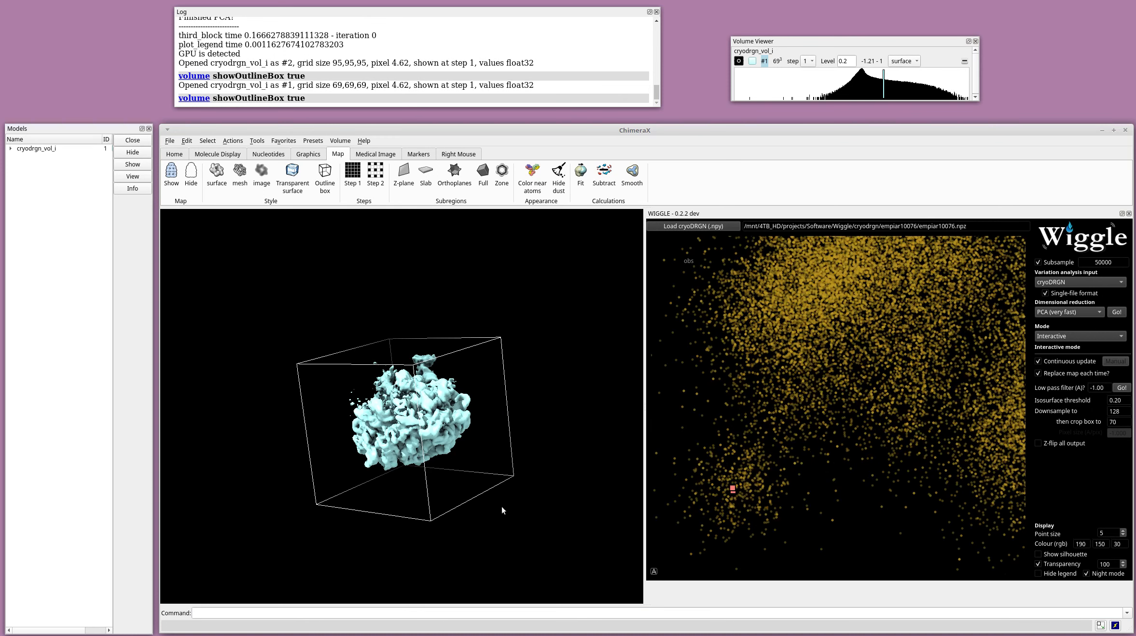
{"action": "left_click_drag", "start_coordinate": [443, 484], "coordinate": [442, 455]}
{"action": "left_click_drag", "start_coordinate": [430, 362], "coordinate": [433, 349]}
Set the crop box to 96 and inspect the regenerated map's edges for clipping.
{"action": "key", "text": "Tab"}
{"action": "type", "text": "96"}
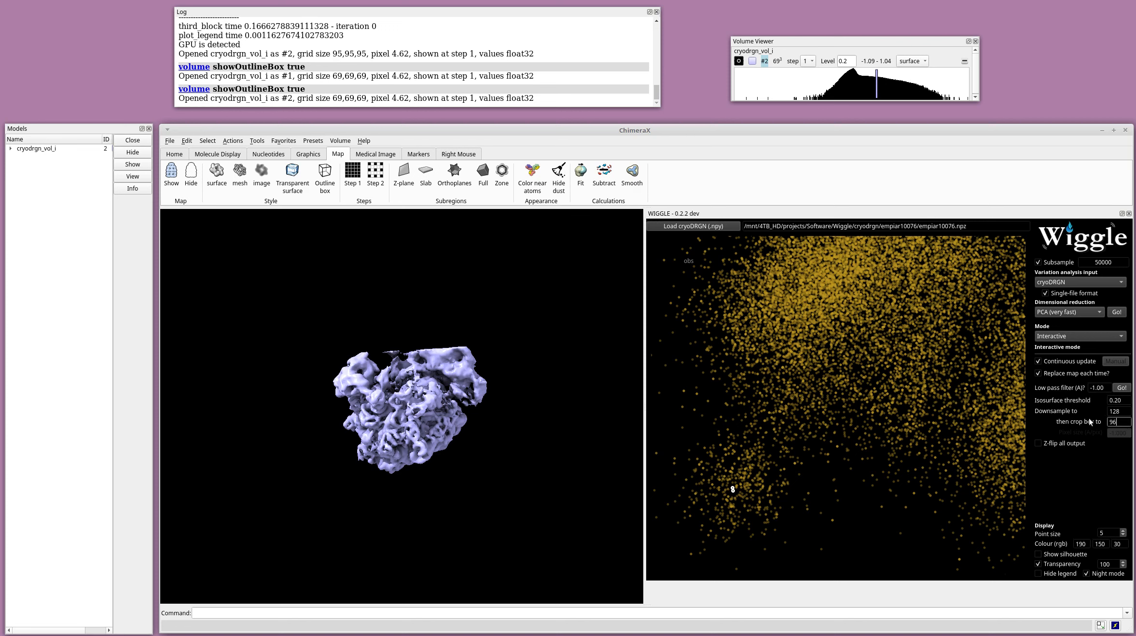
{"action": "key", "text": "Return"}
{"action": "left_click_drag", "start_coordinate": [516, 381], "coordinate": [437, 470]}
{"action": "scroll", "coordinate": [517, 358], "scroll_direction": "up", "scroll_amount": 5}
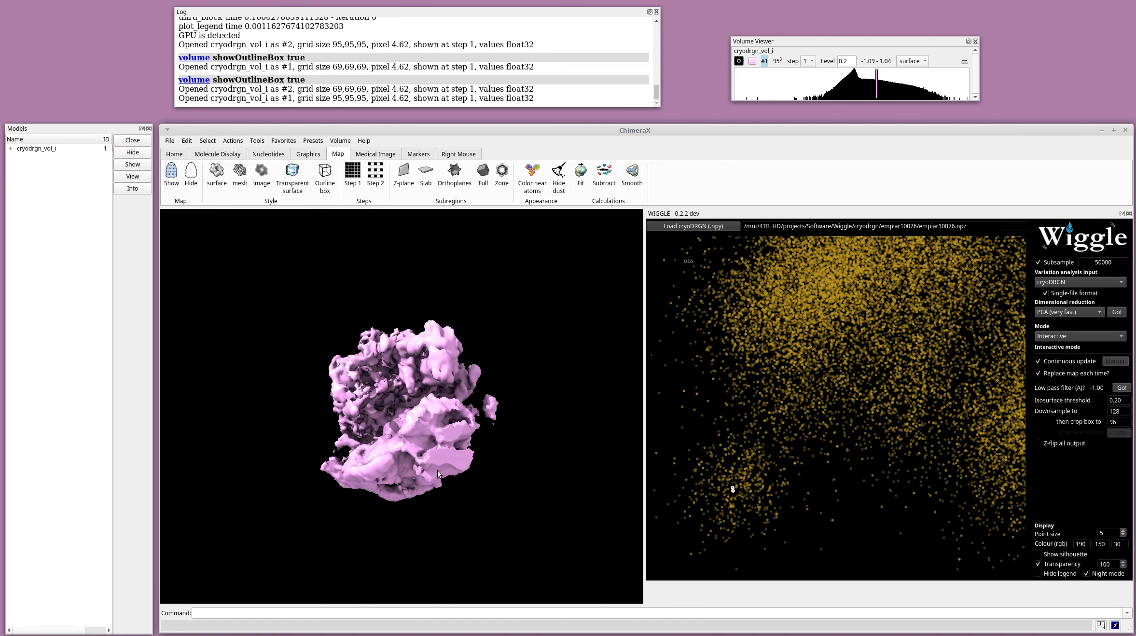
{"action": "left_click_drag", "start_coordinate": [423, 418], "coordinate": [531, 455]}
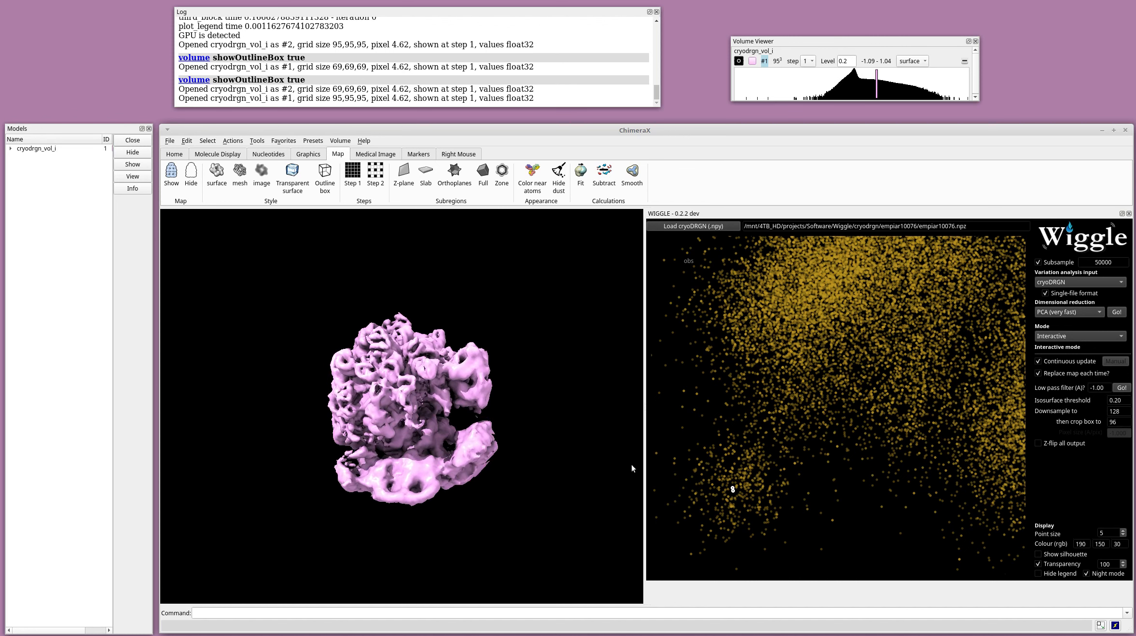
Set the crop box to 100 and lower the regenerated map's surface level to about 0.107.
{"action": "left_click_drag", "start_coordinate": [1115, 422], "coordinate": [1108, 421]}
{"action": "type", "text": "100"}
{"action": "key", "text": "Return"}
{"action": "mouse_move", "coordinate": [525, 387]}
{"action": "left_mouse_down"}
{"action": "mouse_move", "coordinate": [484, 382]}
{"action": "mouse_move", "coordinate": [483, 344]}
{"action": "mouse_move", "coordinate": [532, 388]}
{"action": "mouse_move", "coordinate": [571, 360]}
{"action": "mouse_move", "coordinate": [507, 307]}
{"action": "mouse_move", "coordinate": [519, 393]}
{"action": "left_mouse_up"}
{"action": "mouse_move", "coordinate": [877, 81]}
{"action": "left_mouse_down"}
{"action": "mouse_move", "coordinate": [887, 83]}
{"action": "mouse_move", "coordinate": [866, 84]}
{"action": "left_mouse_up"}
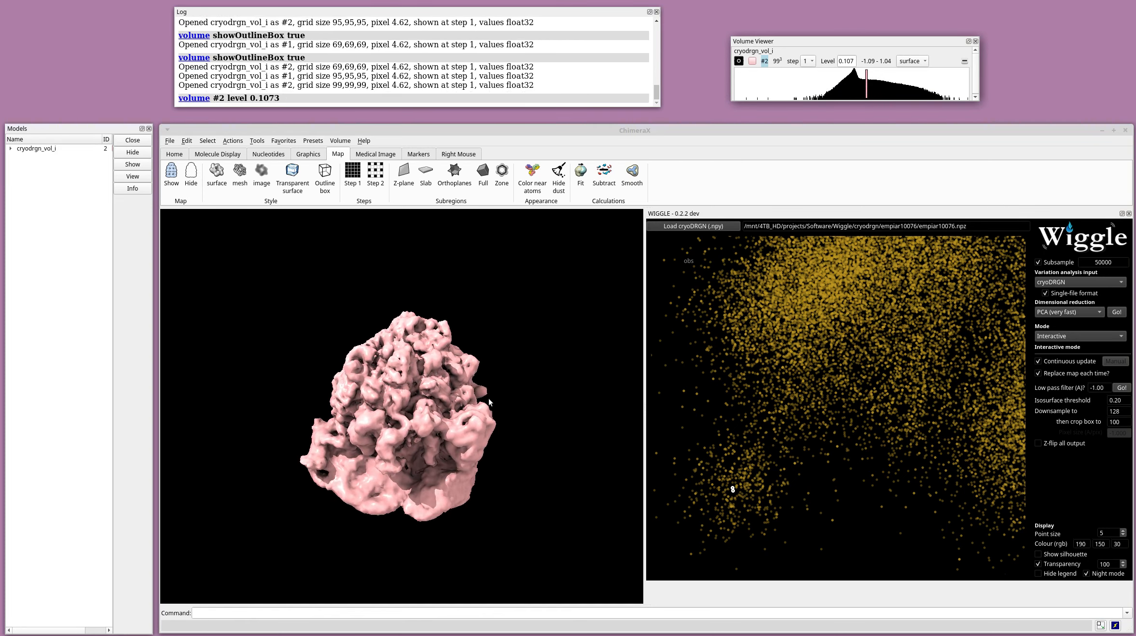
{"action": "mouse_move", "coordinate": [497, 465]}
{"action": "left_mouse_down"}
{"action": "mouse_move", "coordinate": [507, 441]}
{"action": "mouse_move", "coordinate": [501, 462]}
{"action": "left_mouse_up"}
Display maps for points in the different large clusters of the scatter plot to compare their structures.
{"action": "scroll", "coordinate": [869, 421], "scroll_direction": "down", "scroll_amount": 1}
{"action": "scroll", "coordinate": [870, 424], "scroll_direction": "down", "scroll_amount": 2}
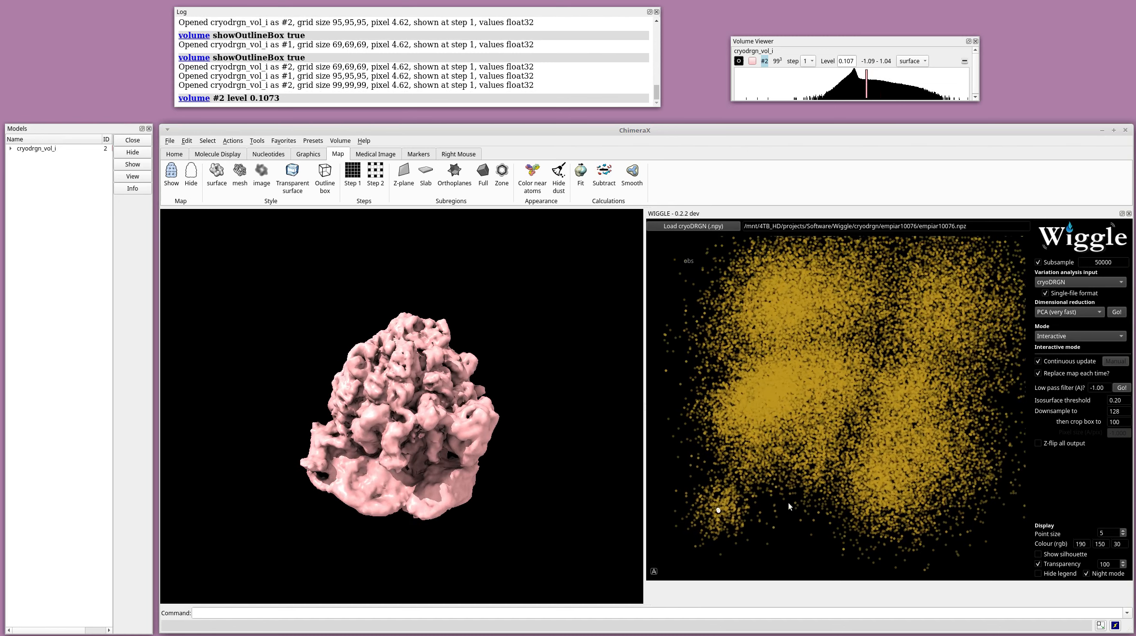
{"action": "left_click", "coordinate": [786, 385]}
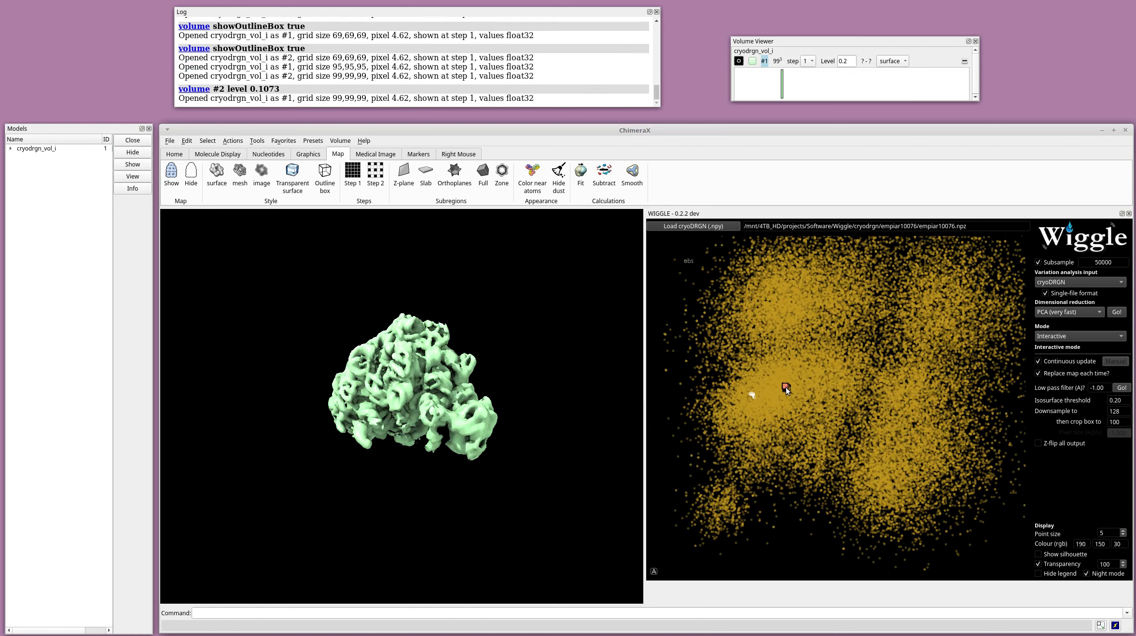
{"action": "left_click", "coordinate": [786, 292]}
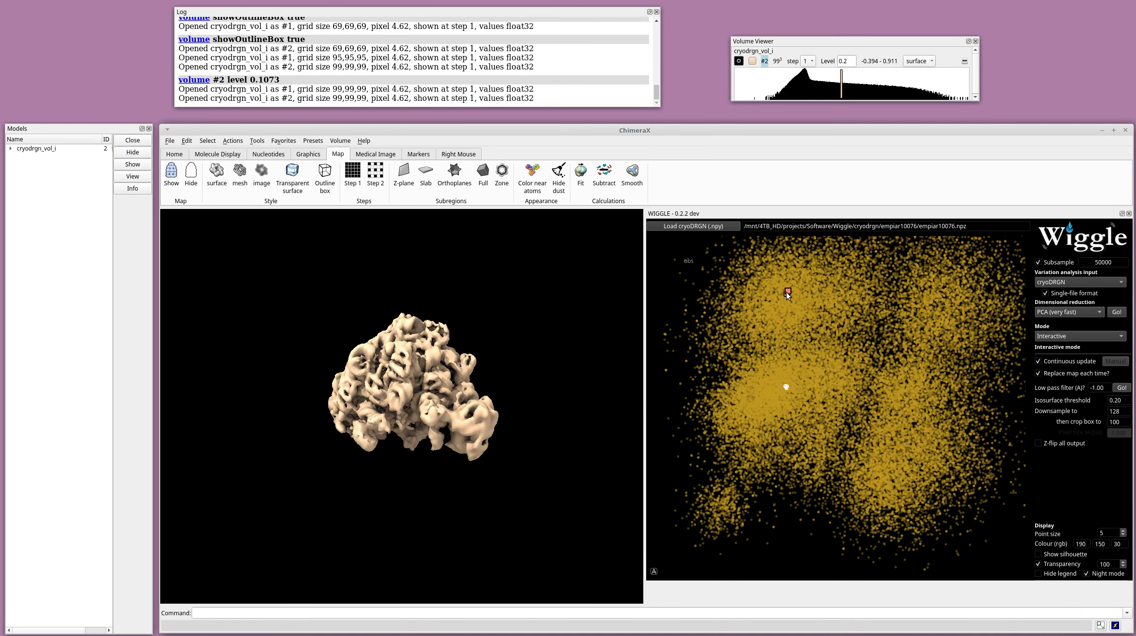
{"action": "left_click", "coordinate": [940, 307]}
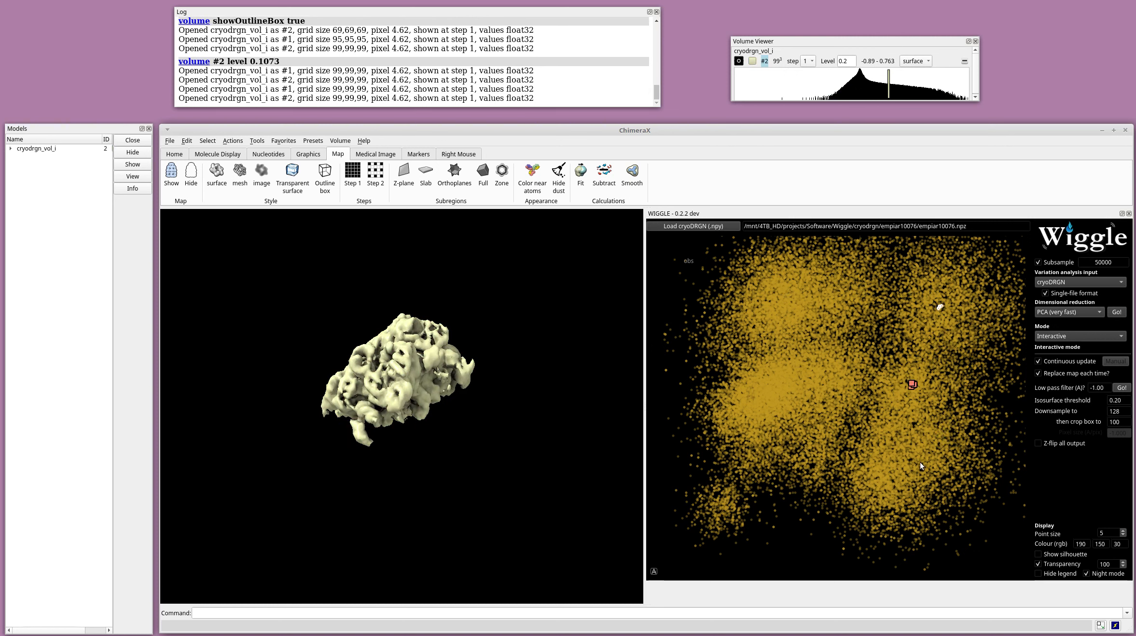
{"action": "double_click", "coordinate": [1113, 411]}
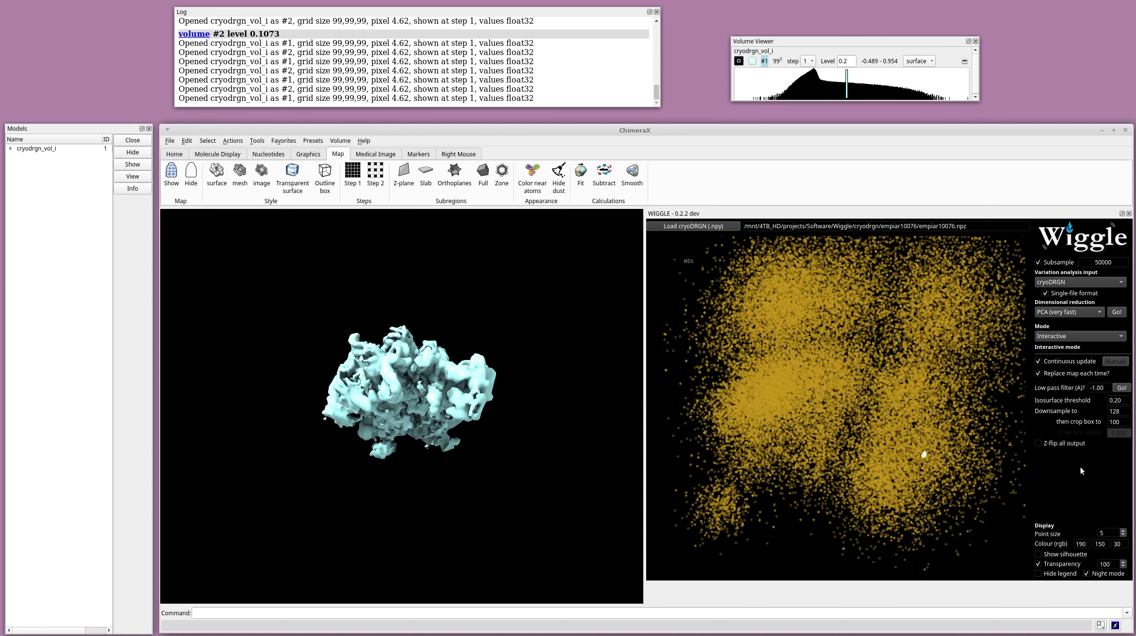
Enable Z-flip for all output, generate a flipped map from the scatter plot and inspect its handedness.
{"action": "left_click", "coordinate": [1040, 444]}
{"action": "left_click_drag", "start_coordinate": [480, 478], "coordinate": [503, 383]}
{"action": "left_click_drag", "start_coordinate": [497, 436], "coordinate": [637, 470]}
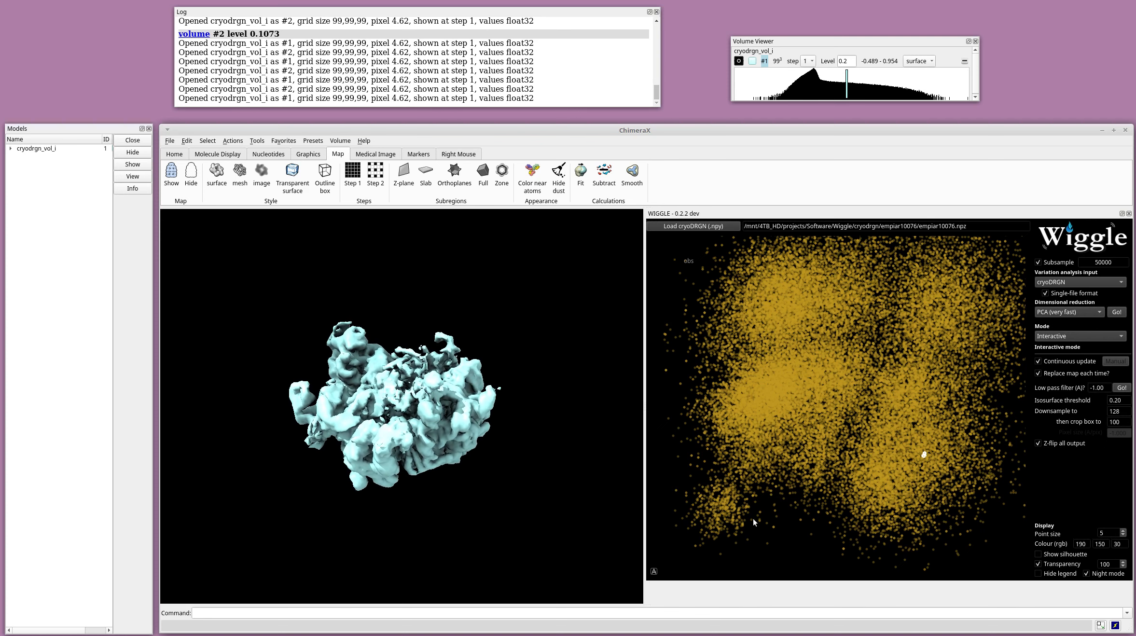
{"action": "scroll", "coordinate": [767, 468], "scroll_direction": "up", "scroll_amount": 5}
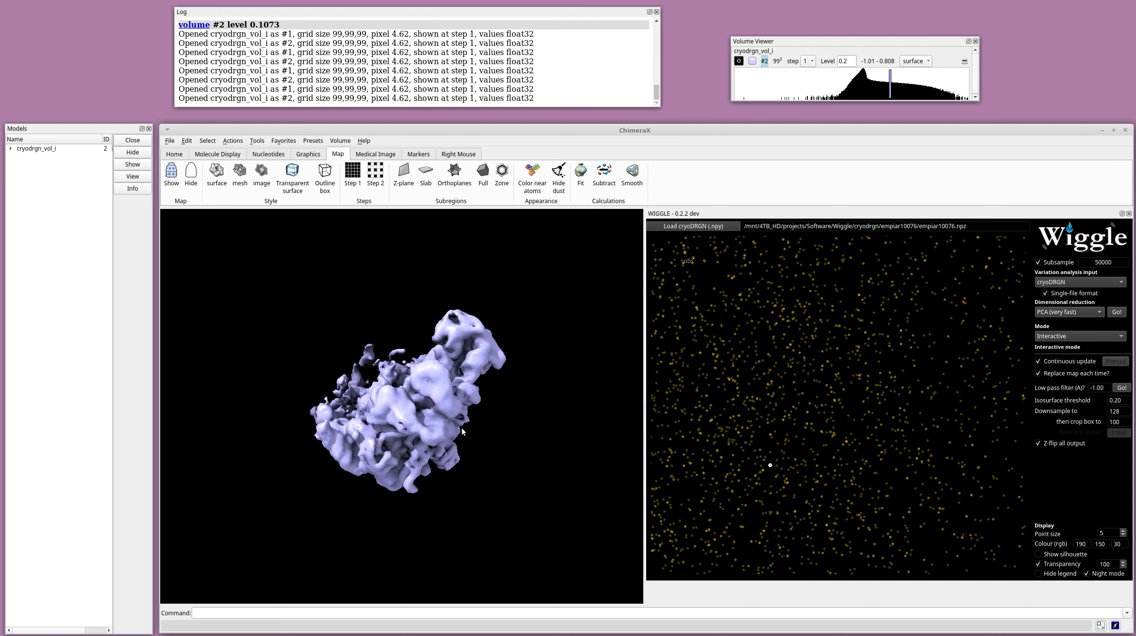
{"action": "left_click_drag", "start_coordinate": [462, 431], "coordinate": [526, 366]}
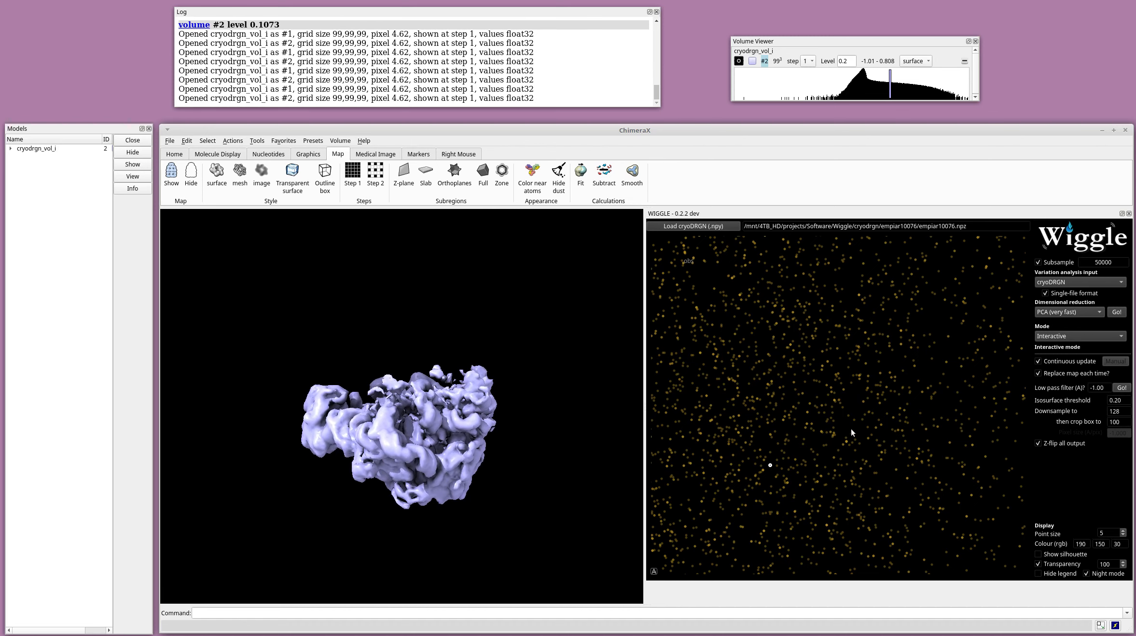
Switch the scatter plot's night mode off and back on to compare the two backgrounds.
{"action": "scroll", "coordinate": [851, 433], "scroll_direction": "down", "scroll_amount": 5}
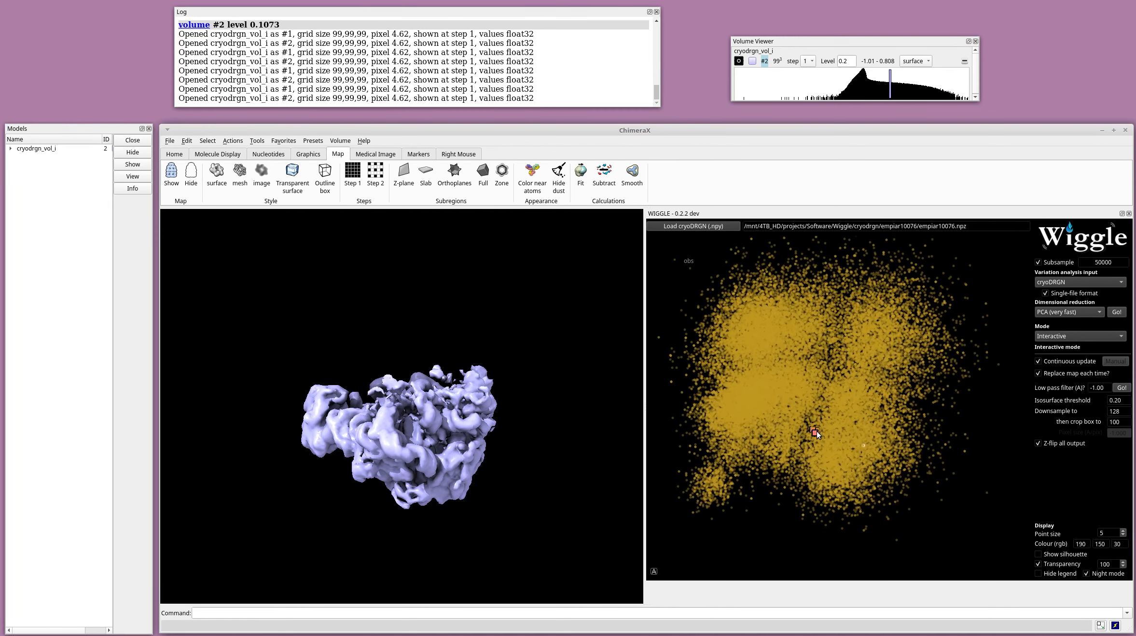
{"action": "left_click_drag", "start_coordinate": [816, 431], "coordinate": [824, 436]}
{"action": "left_click_drag", "start_coordinate": [927, 429], "coordinate": [931, 444]}
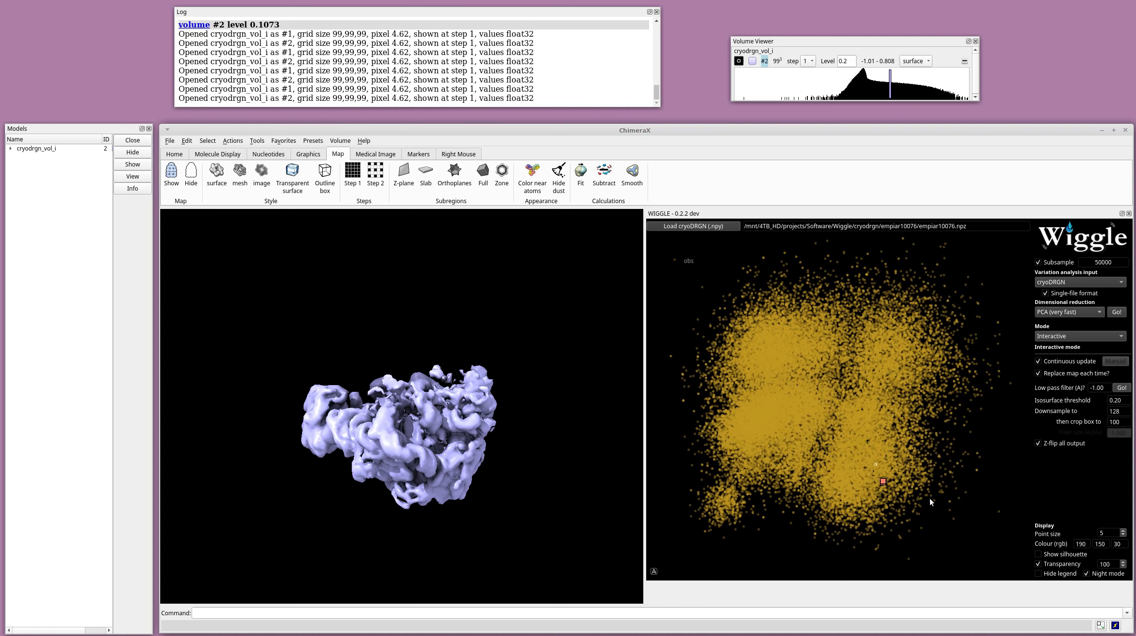
{"action": "left_click", "coordinate": [1086, 574]}
{"action": "left_click", "coordinate": [1086, 573]}
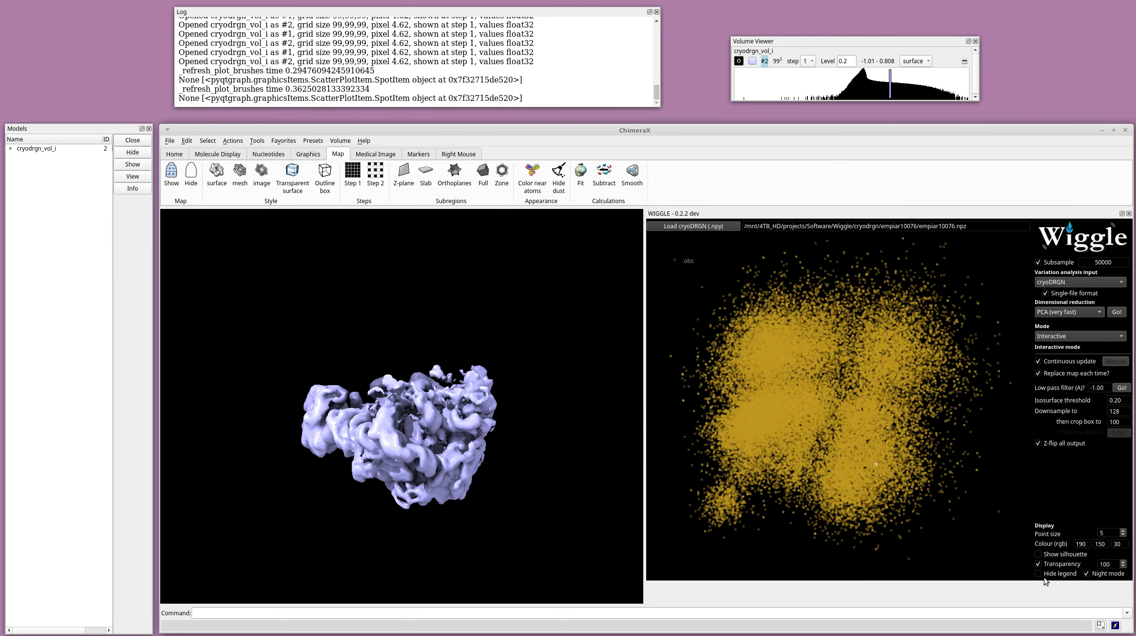
Compare the scatter plot points without transparency and with silhouettes, restore both options, and set the point size to 6.
{"action": "left_click", "coordinate": [1038, 564]}
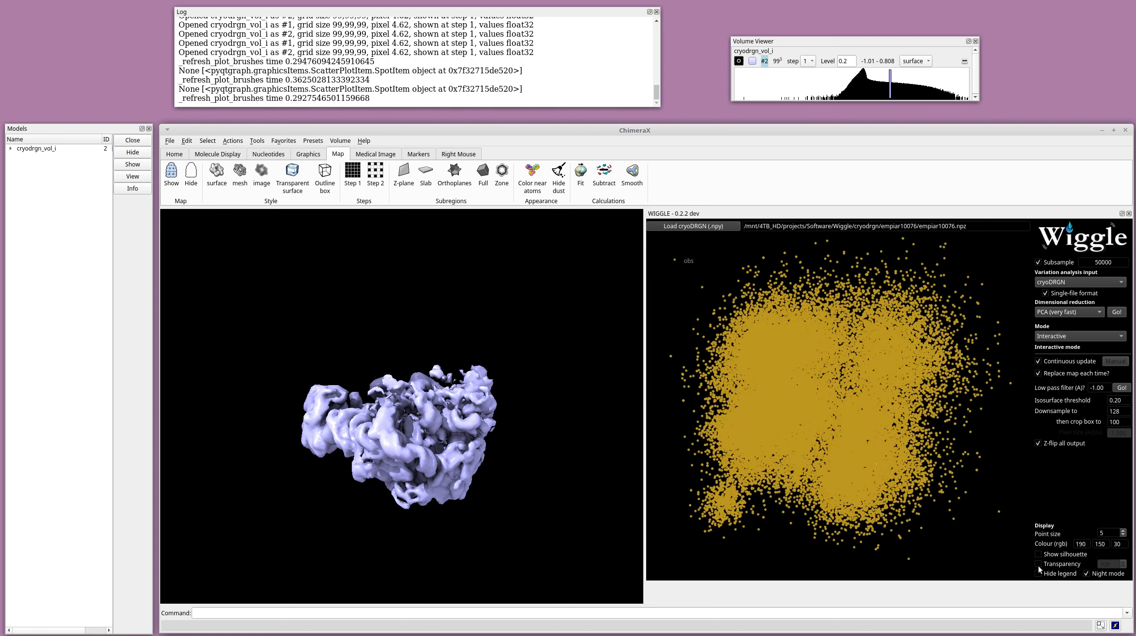
{"action": "left_click", "coordinate": [1038, 564]}
{"action": "left_click", "coordinate": [1038, 554]}
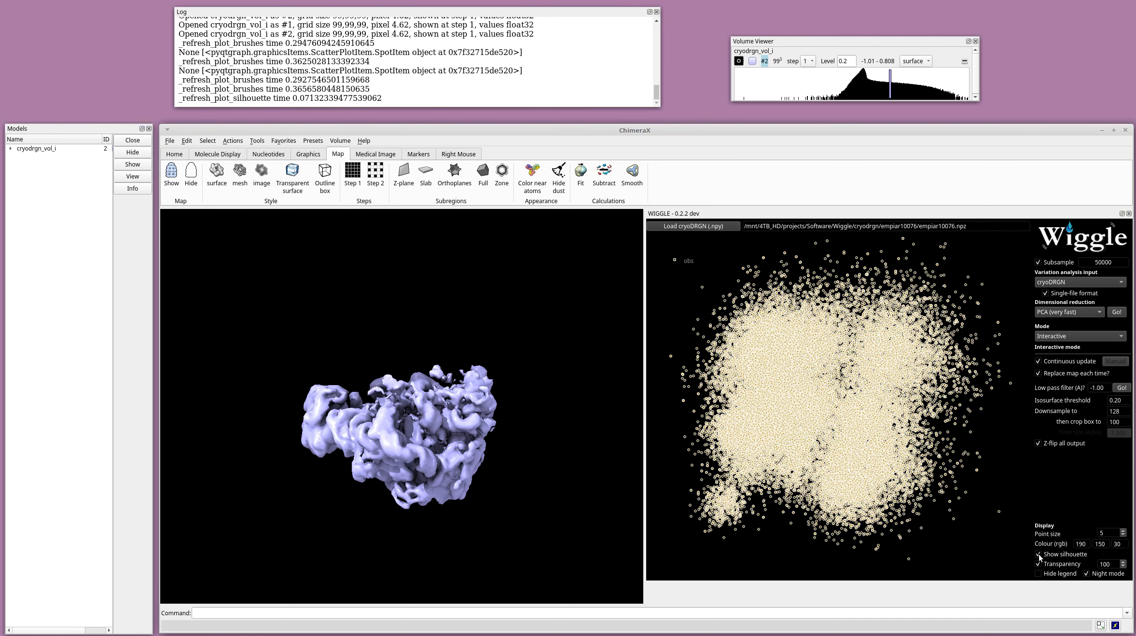
{"action": "left_click", "coordinate": [1038, 555]}
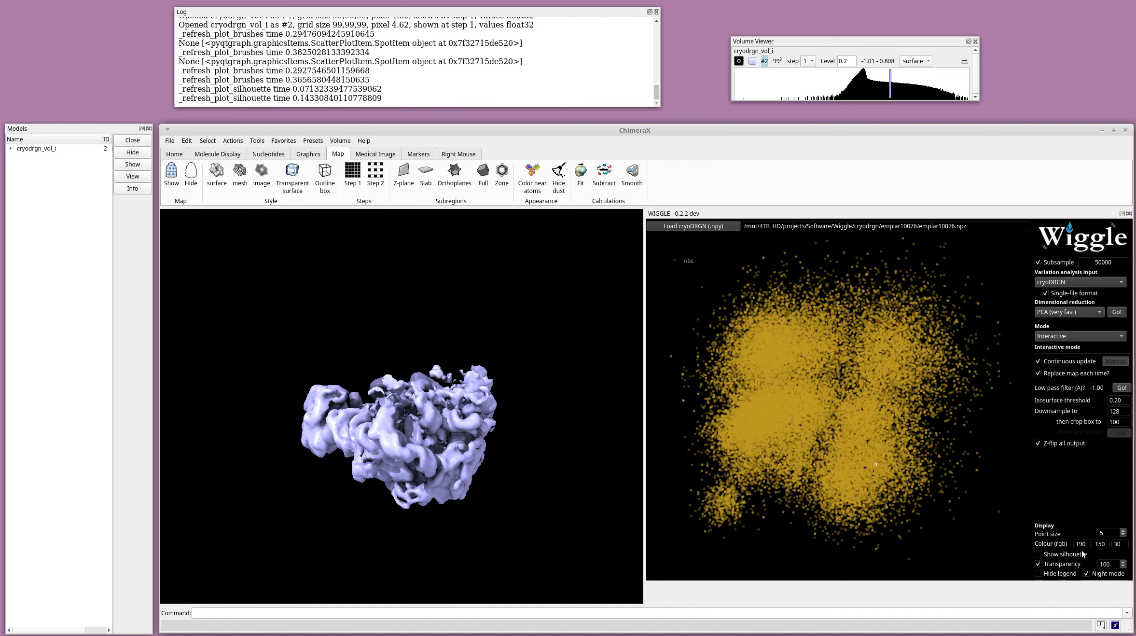
{"action": "left_click", "coordinate": [1122, 530]}
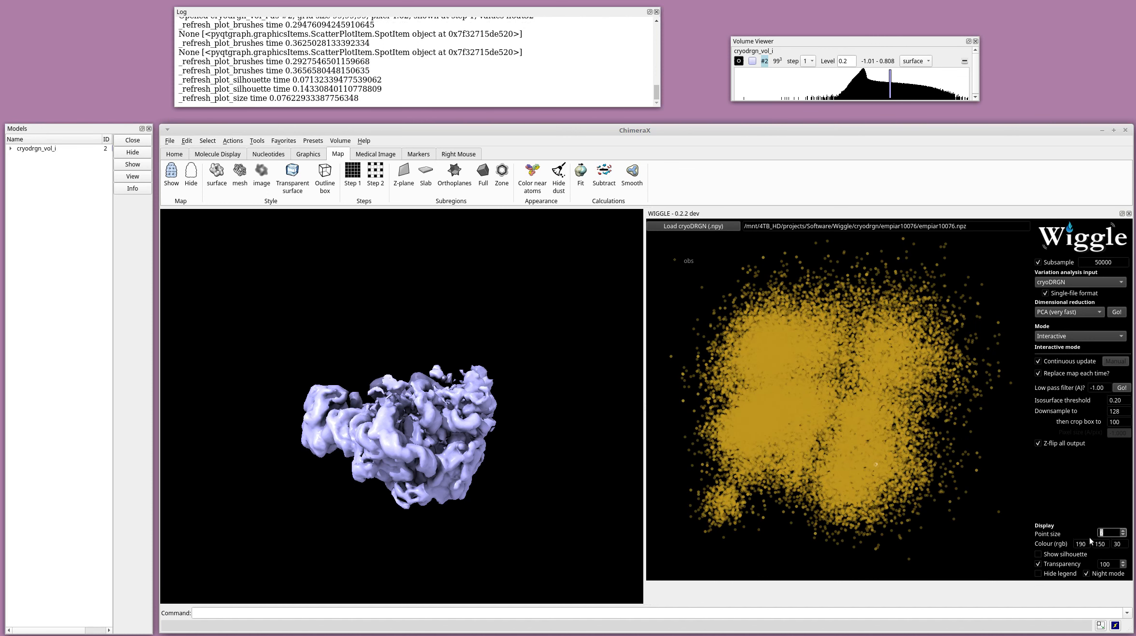
{"action": "left_click_drag", "start_coordinate": [904, 478], "coordinate": [904, 481]}
Switch Wiggle to Clustering mode and close the cryodrgn_vol_i map.
{"action": "left_click", "coordinate": [1073, 336]}
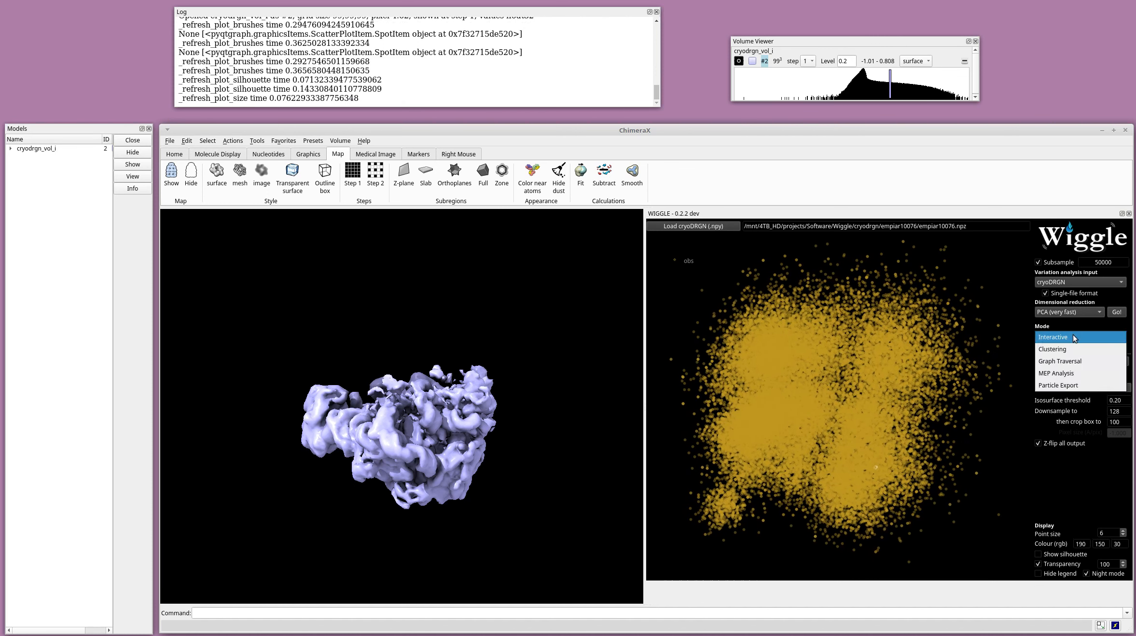
{"action": "left_click", "coordinate": [1074, 348]}
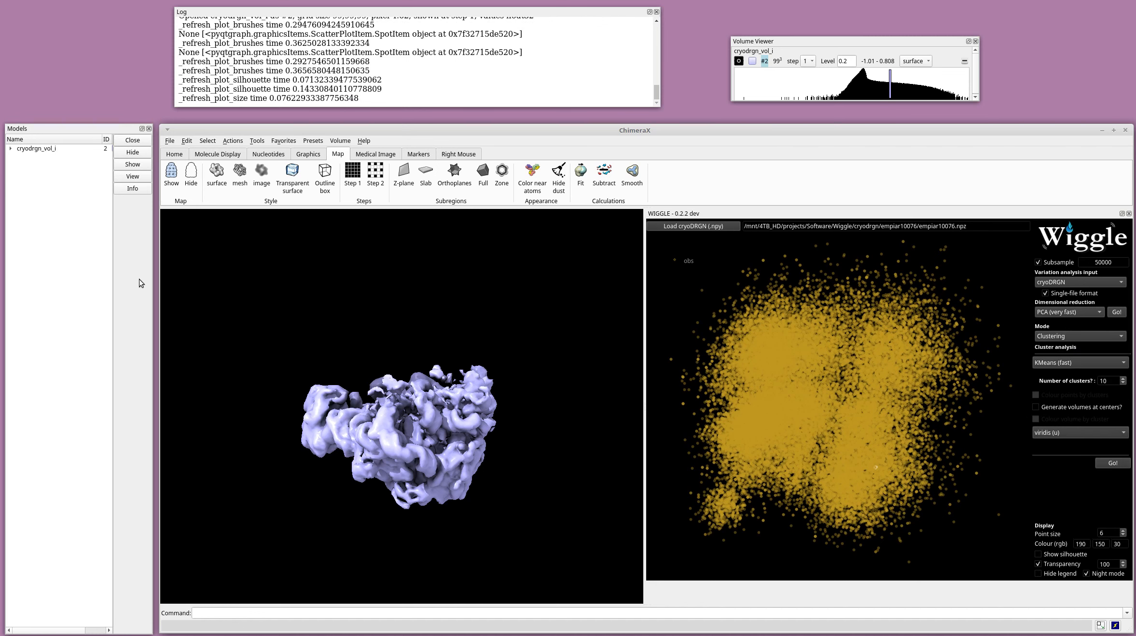
{"action": "left_click", "coordinate": [55, 149]}
{"action": "left_click", "coordinate": [133, 140]}
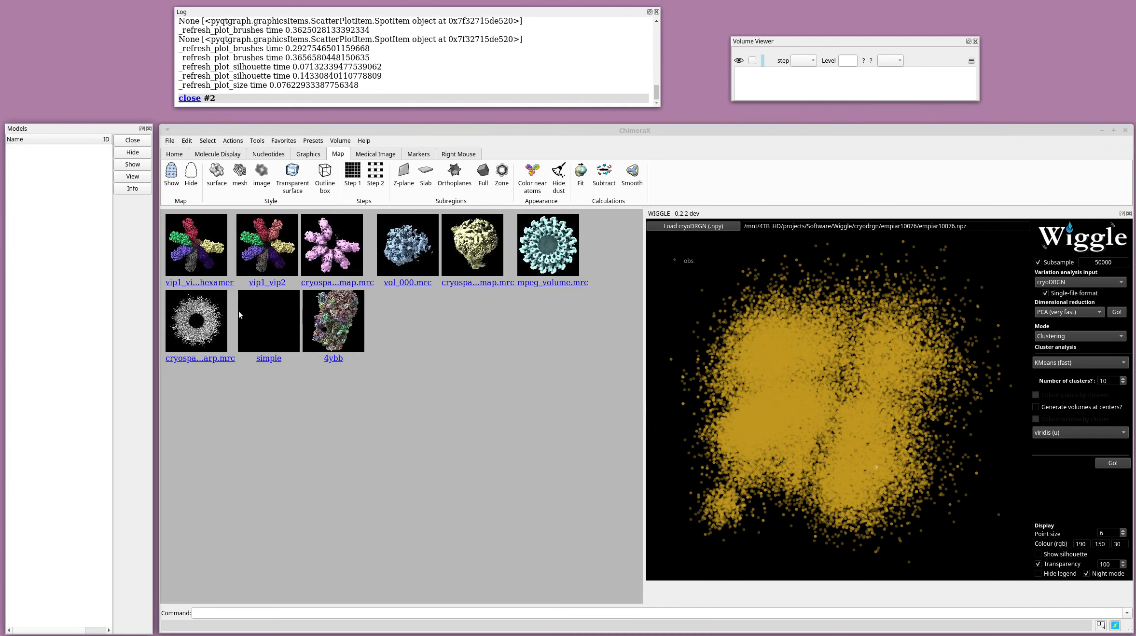
Choose Gaussian Mixture as the clustering method with 10 clusters.
{"action": "left_click", "coordinate": [1094, 363]}
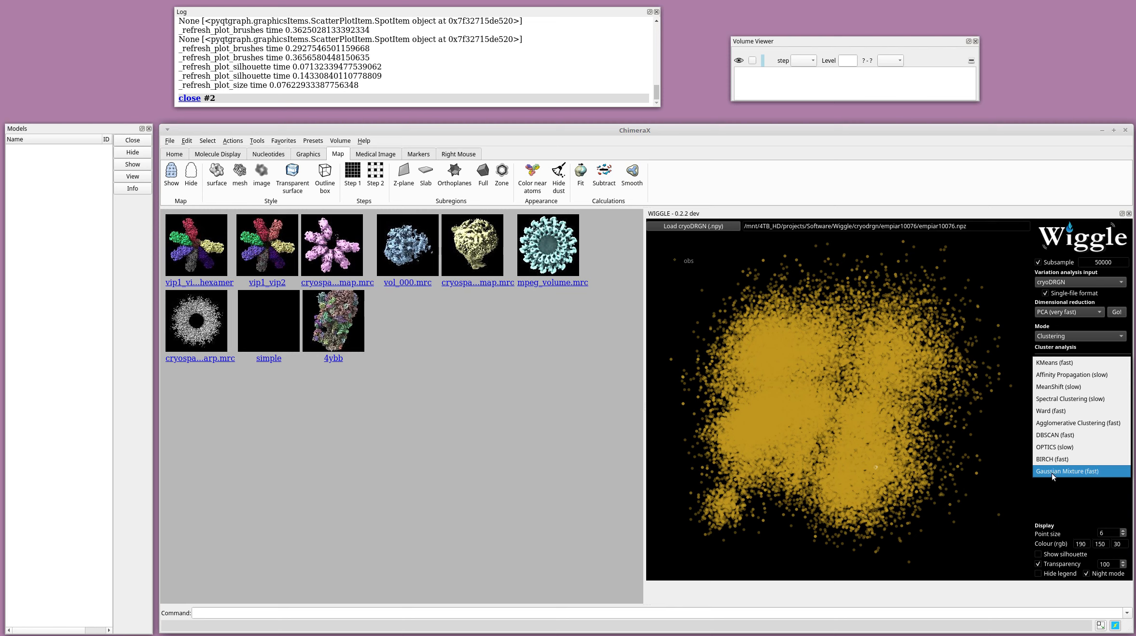
{"action": "left_click", "coordinate": [1068, 472]}
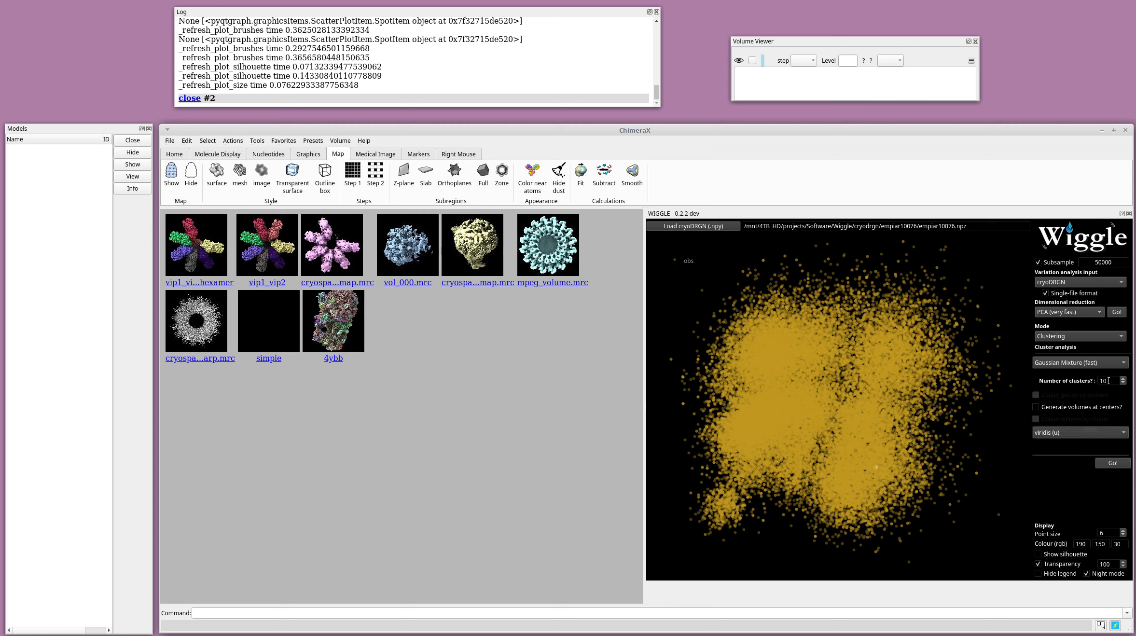
{"action": "left_click_drag", "start_coordinate": [1108, 380], "coordinate": [1102, 381]}
{"action": "left_click_drag", "start_coordinate": [862, 405], "coordinate": [875, 402]}
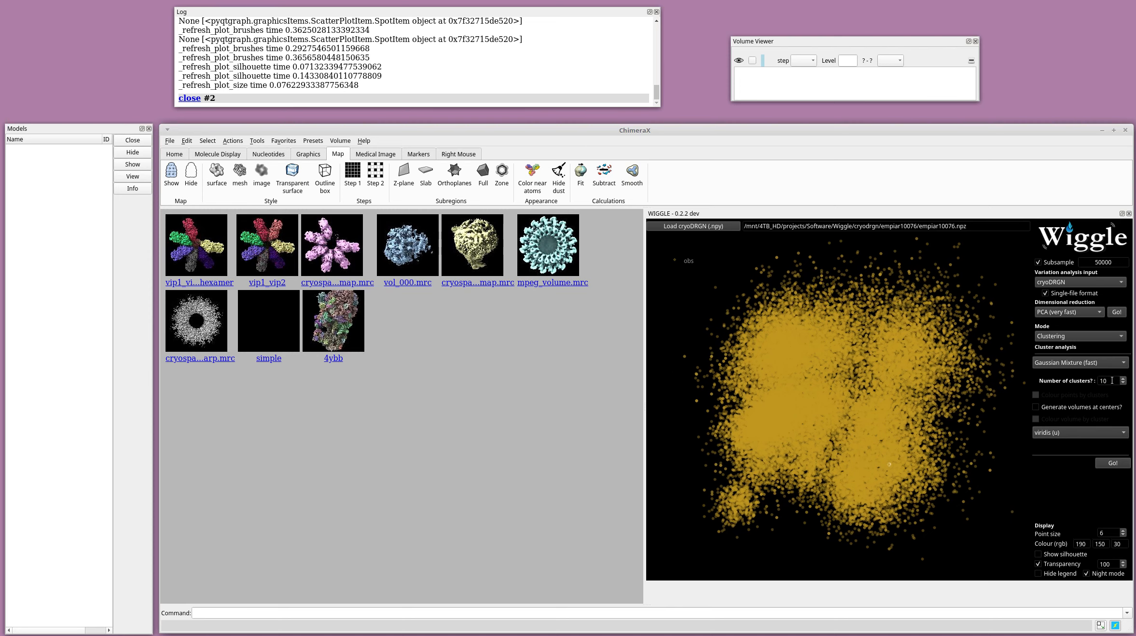
{"action": "left_click_drag", "start_coordinate": [865, 382], "coordinate": [858, 392]}
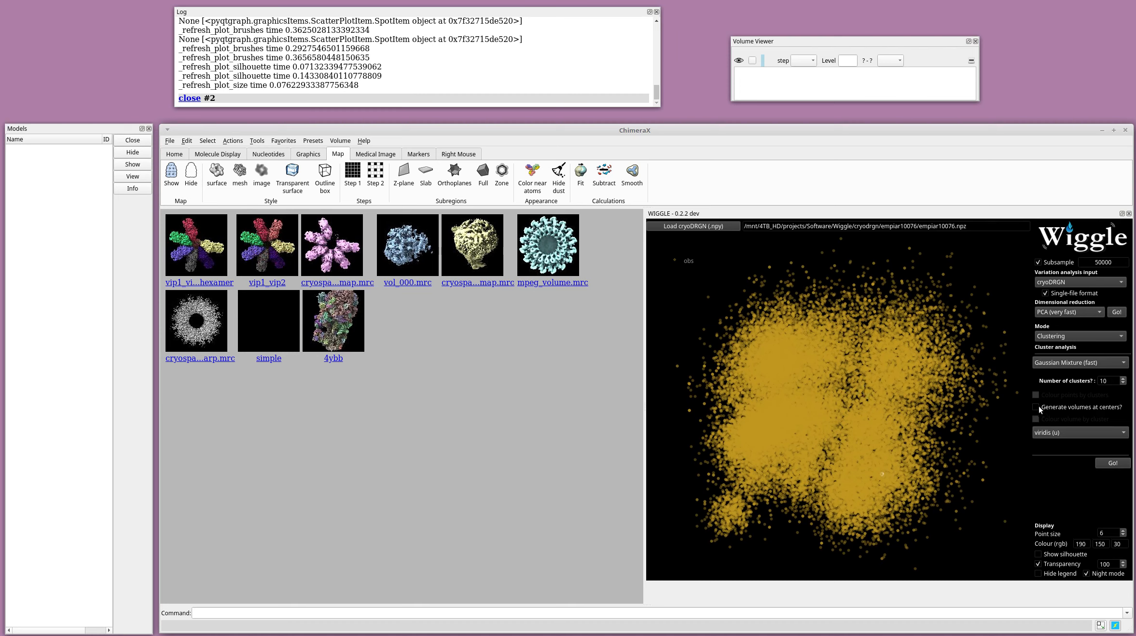
Enable volume generation at cluster centers and volume colouring by cluster, keep the viridis colormap, and run the cluster analysis.
{"action": "left_click", "coordinate": [1037, 408]}
{"action": "left_click", "coordinate": [1035, 419]}
{"action": "left_click", "coordinate": [1066, 433]}
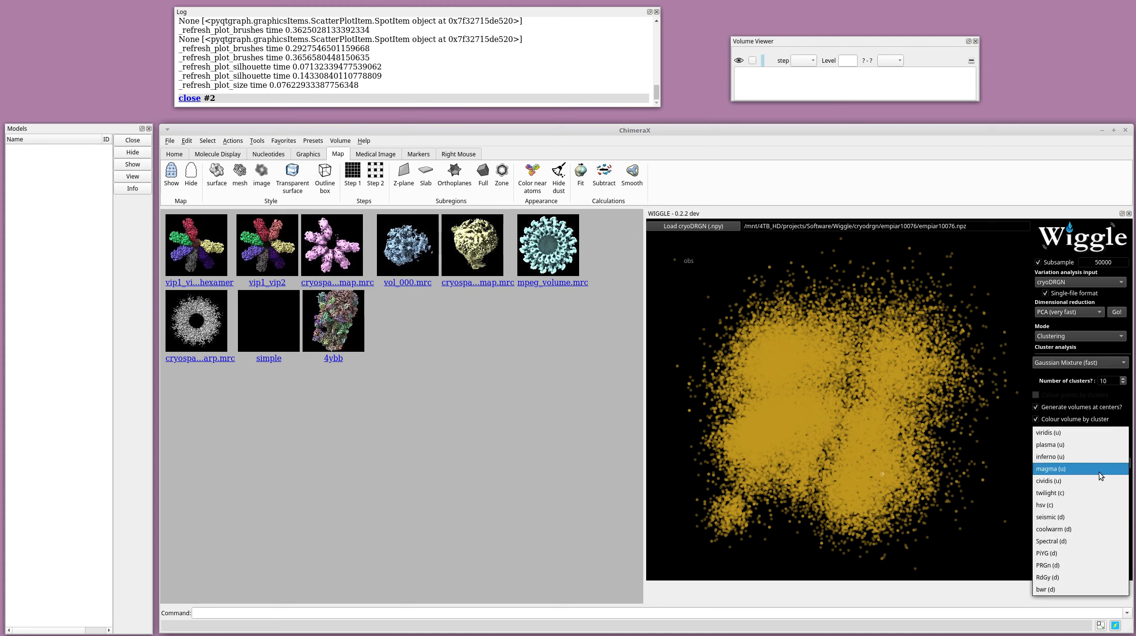
{"action": "left_click", "coordinate": [1076, 436]}
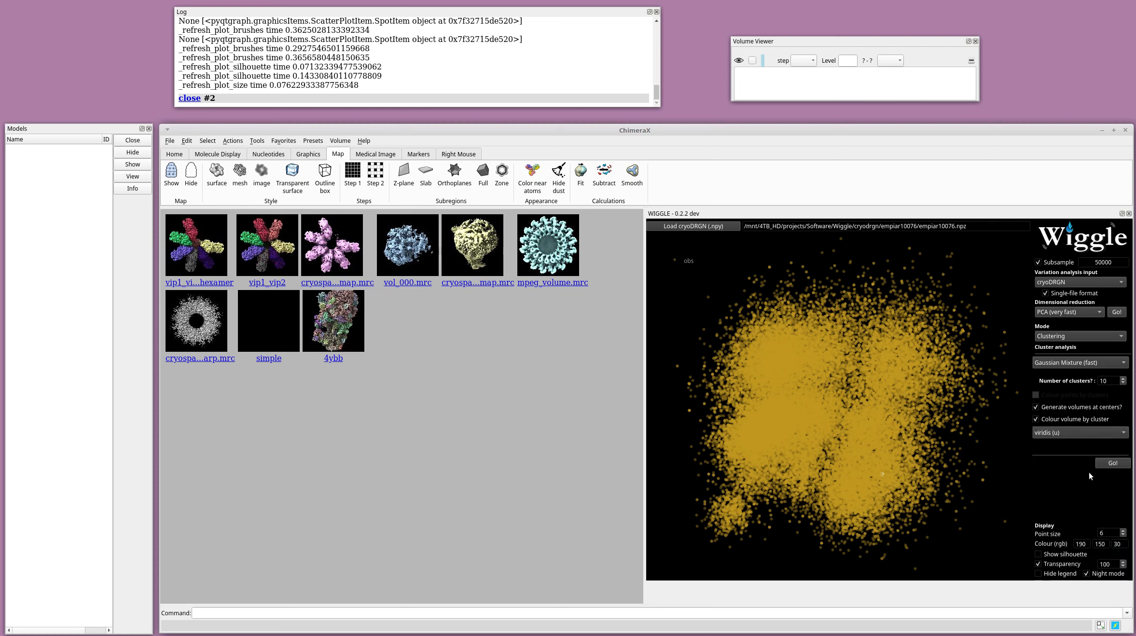
{"action": "left_click", "coordinate": [1112, 463]}
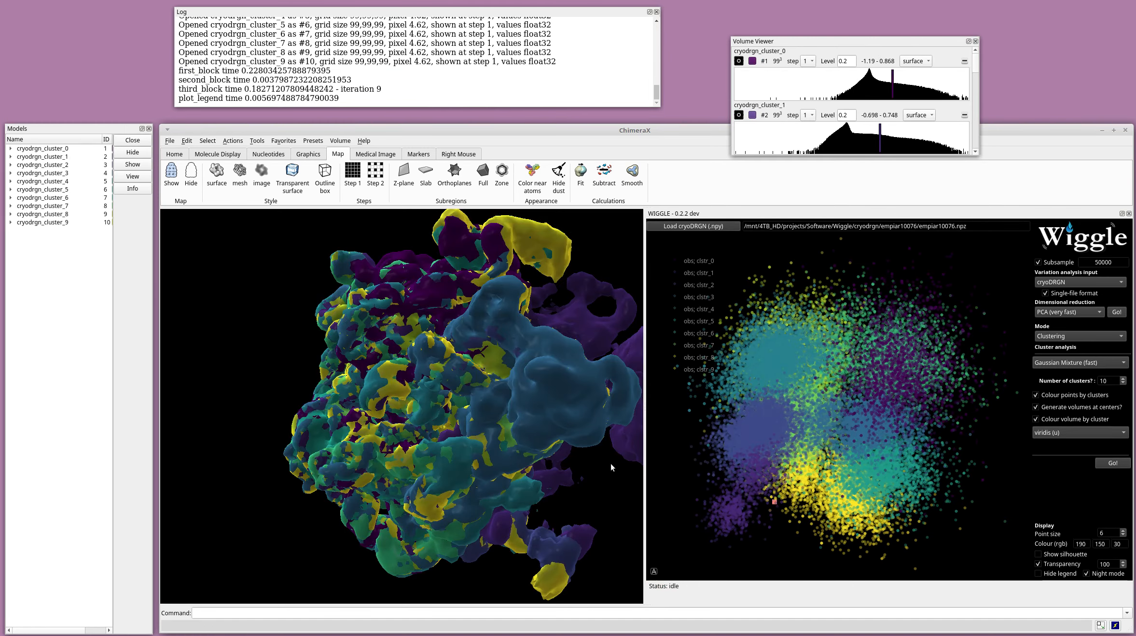
Set the cluster map surfaces' transparency to 0 and shrink the model list's name column to expose the visibility checkboxes.
{"action": "left_click_drag", "start_coordinate": [610, 467], "coordinate": [534, 434]}
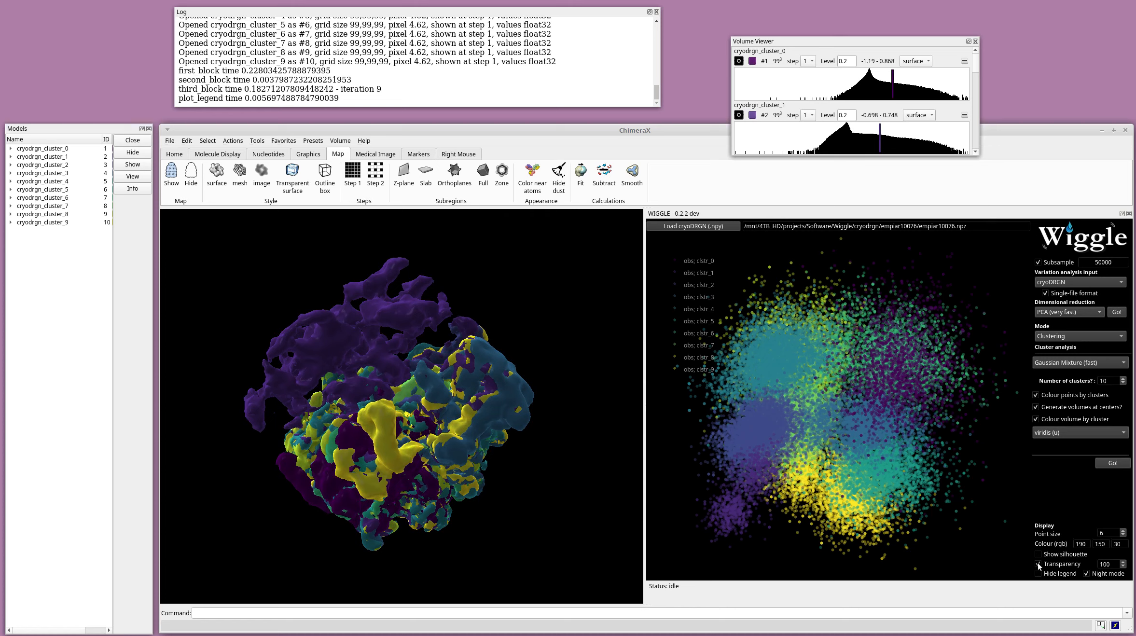
{"action": "left_click", "coordinate": [287, 187]}
{"action": "left_click_drag", "start_coordinate": [329, 419], "coordinate": [400, 401]}
{"action": "left_click_drag", "start_coordinate": [101, 139], "coordinate": [70, 139]}
{"action": "scroll", "coordinate": [844, 401], "scroll_direction": "up", "scroll_amount": 2}
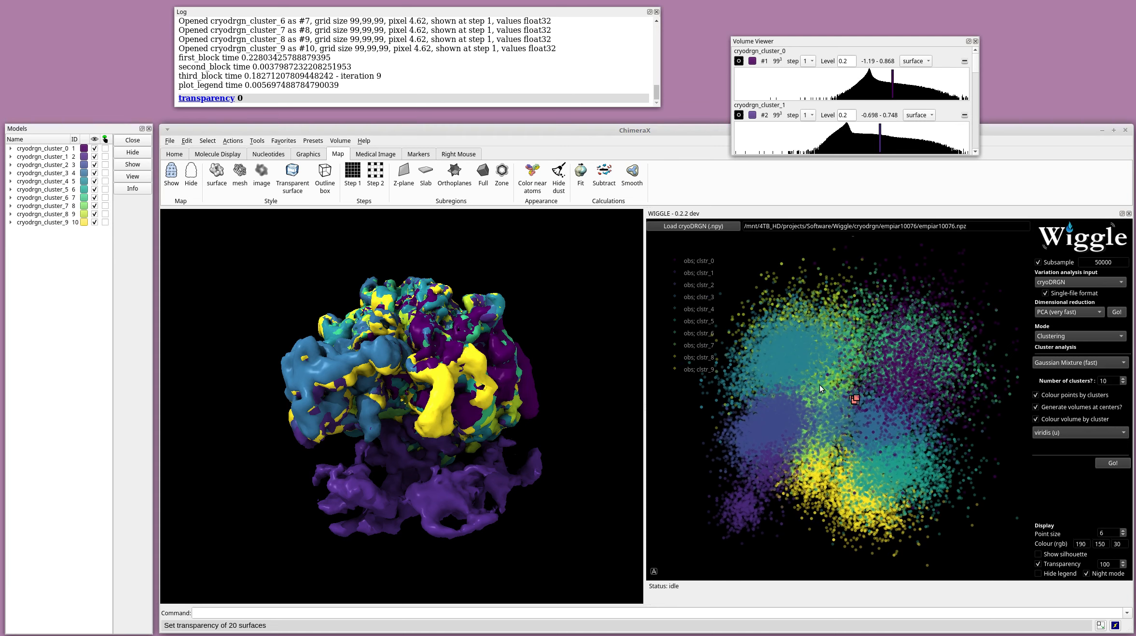
Move the cluster legend closer to the scatter plot's edge, clear of the points, and recentre the point cloud.
{"action": "left_click_drag", "start_coordinate": [689, 298], "coordinate": [701, 308]}
{"action": "left_click_drag", "start_coordinate": [690, 261], "coordinate": [743, 284]}
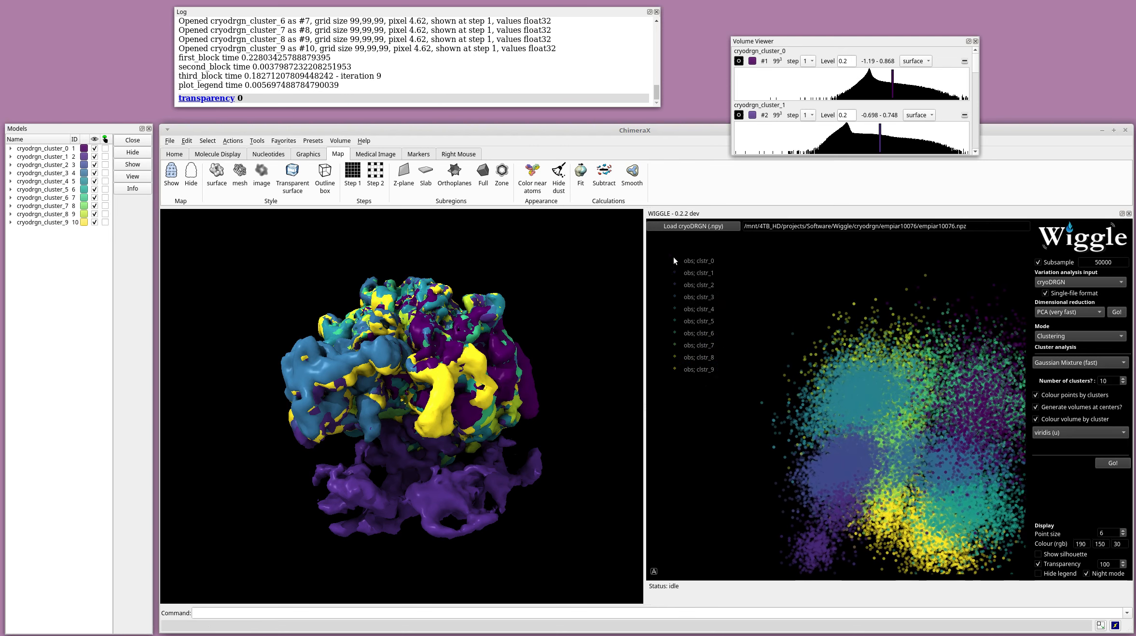
{"action": "left_click_drag", "start_coordinate": [674, 258], "coordinate": [658, 249]}
{"action": "left_click_drag", "start_coordinate": [857, 370], "coordinate": [801, 332]}
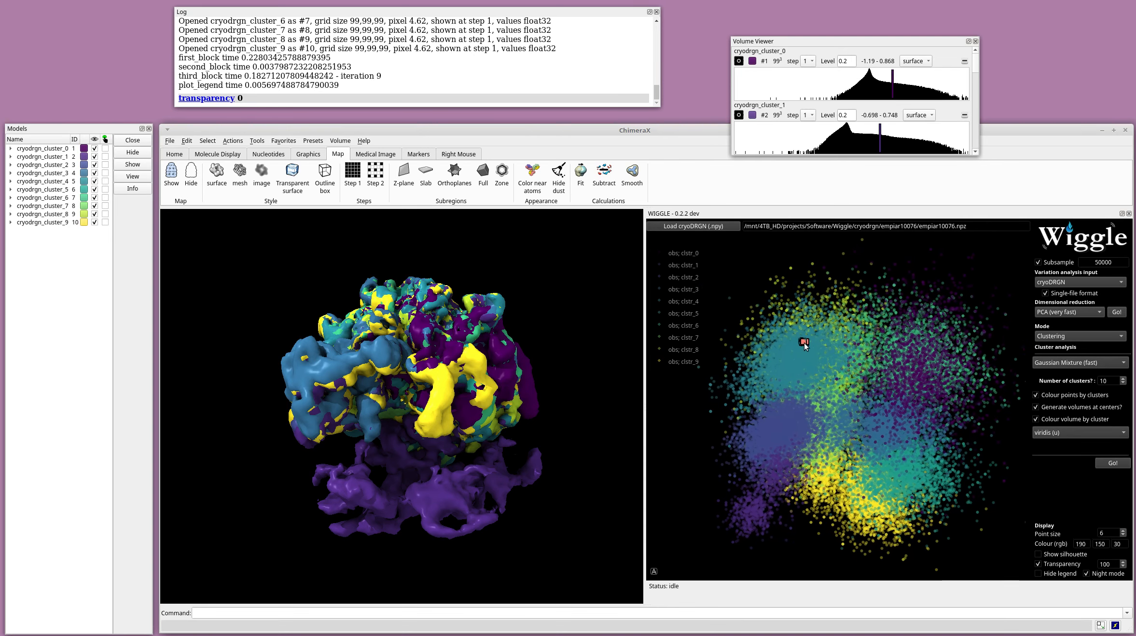
Hide the points of clusters 1 to 9 so only cluster 0 is plotted, and turn off point transparency.
{"action": "left_click", "coordinate": [659, 361]}
{"action": "left_click", "coordinate": [659, 350]}
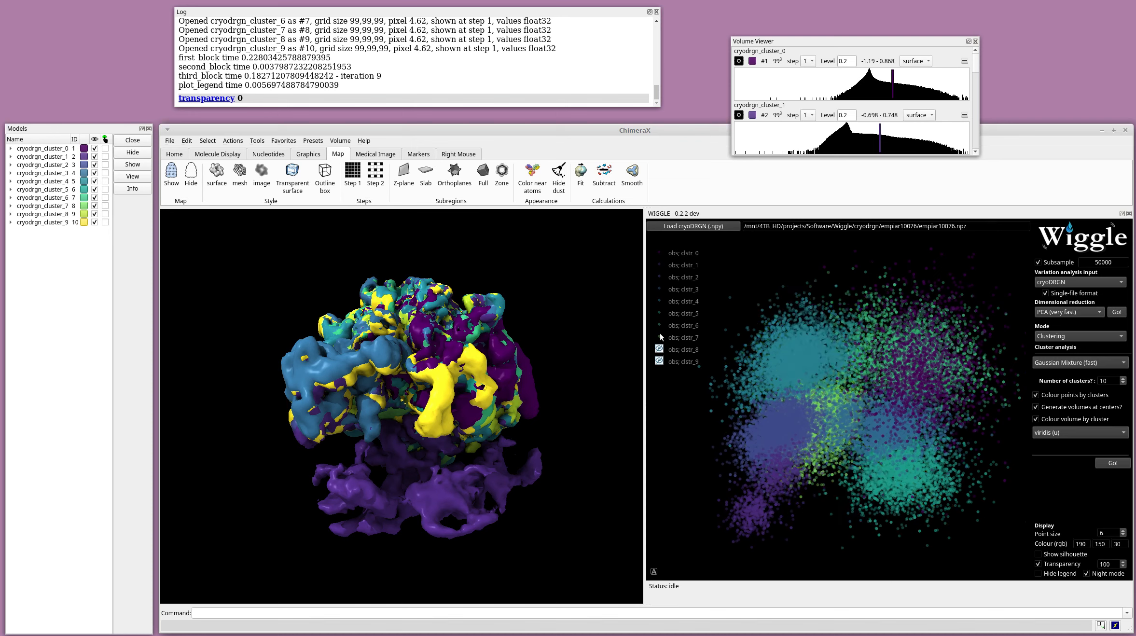
{"action": "left_click", "coordinate": [659, 338]}
{"action": "left_click", "coordinate": [659, 325]}
{"action": "left_click", "coordinate": [659, 314]}
{"action": "left_click", "coordinate": [659, 301]}
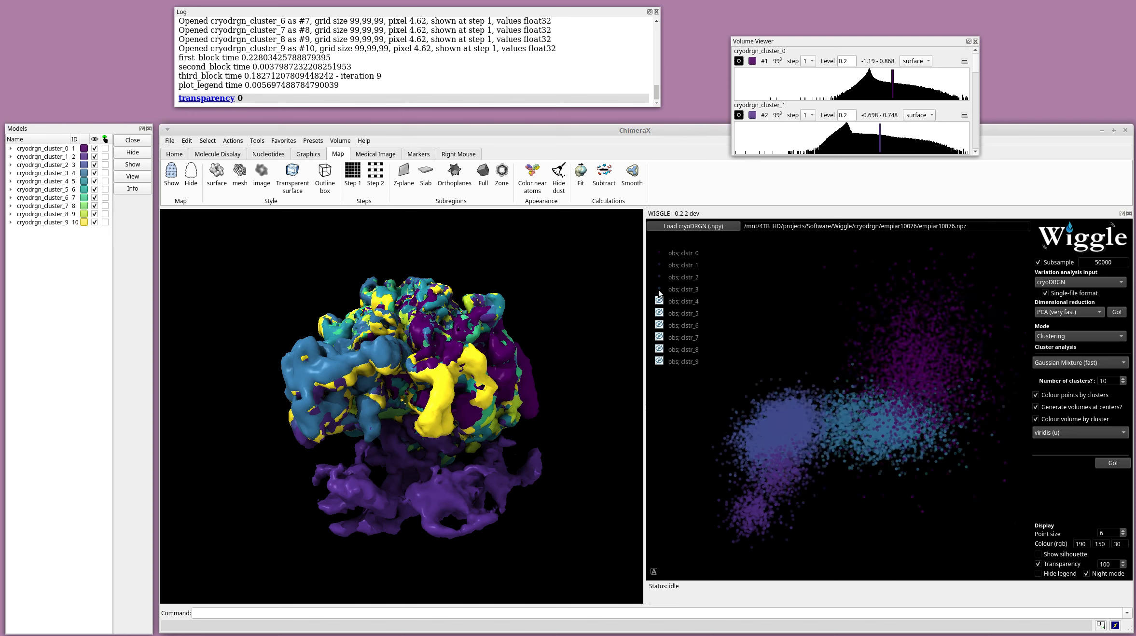
{"action": "left_click", "coordinate": [659, 289]}
{"action": "left_click", "coordinate": [659, 277]}
{"action": "left_click", "coordinate": [659, 265]}
{"action": "left_click", "coordinate": [659, 253]}
{"action": "left_click", "coordinate": [659, 253]}
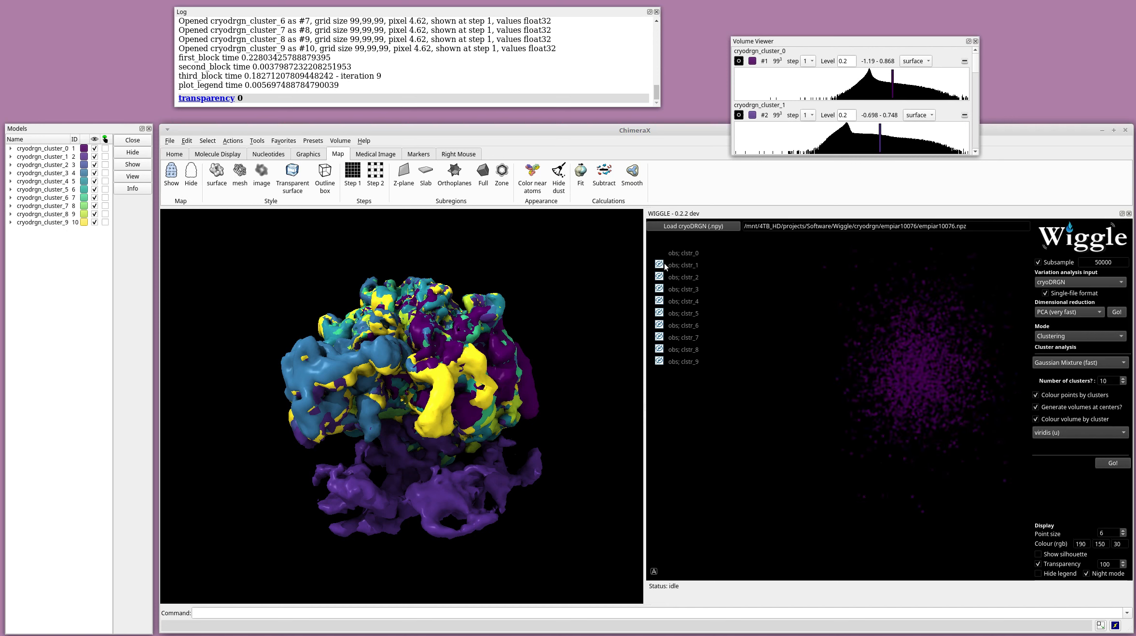
{"action": "left_click", "coordinate": [1037, 564]}
{"action": "left_click_drag", "start_coordinate": [923, 368], "coordinate": [885, 374]}
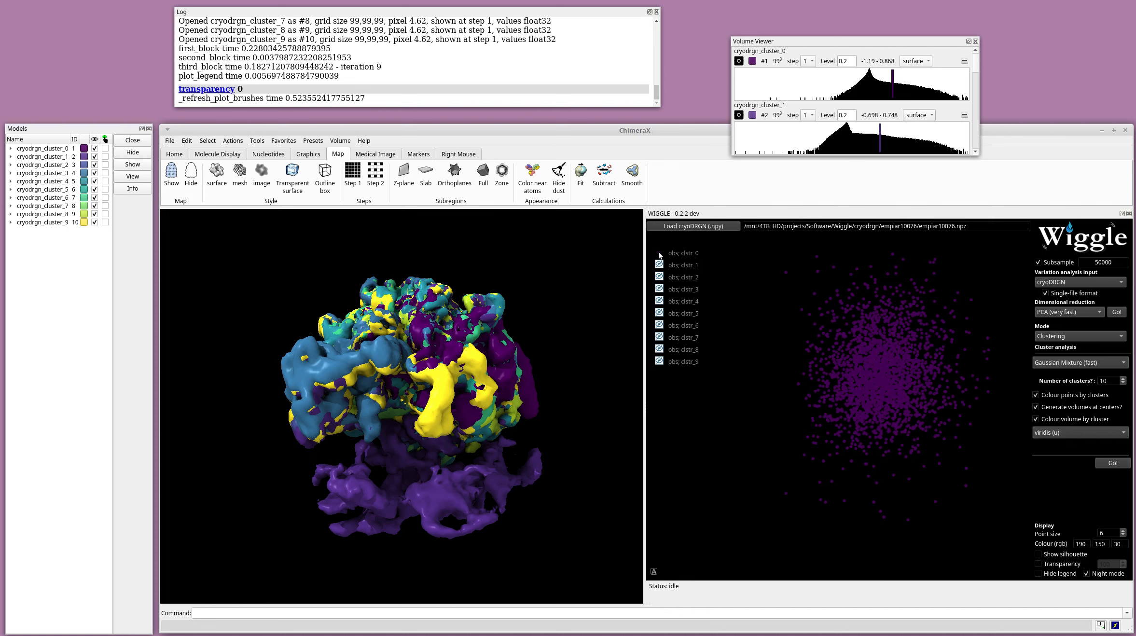
Hide the maps of clusters 1 to 9, leaving only cryodrgn_cluster_0 displayed.
{"action": "left_click", "coordinate": [94, 156]}
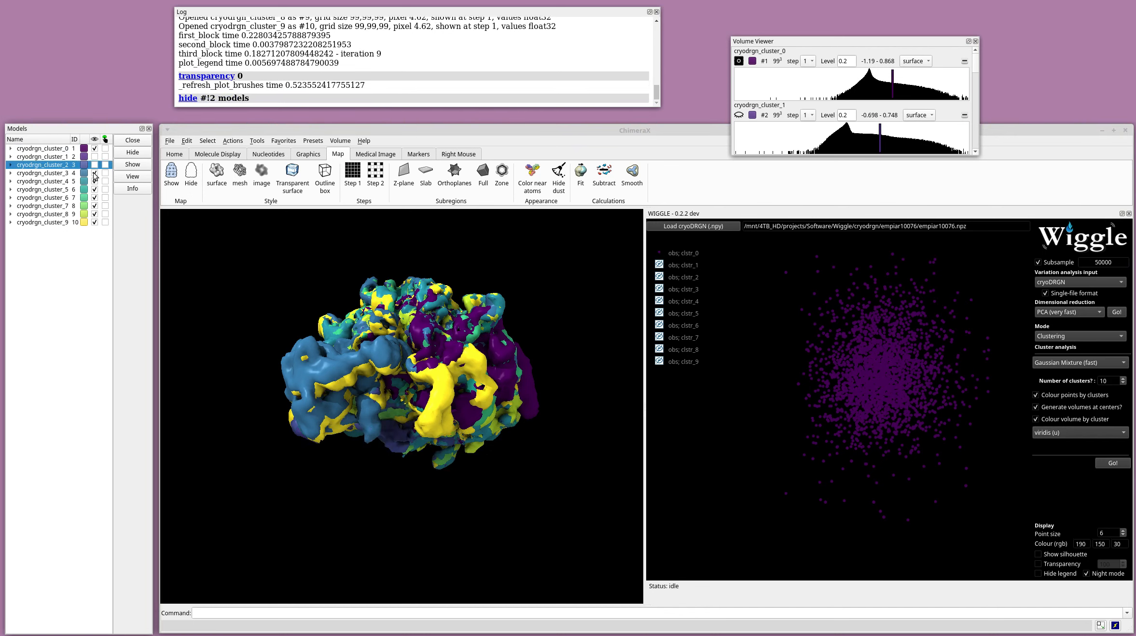
{"action": "left_click", "coordinate": [94, 173]}
{"action": "left_click", "coordinate": [95, 181]}
{"action": "left_click", "coordinate": [95, 189]}
{"action": "left_click", "coordinate": [94, 197]}
{"action": "left_click", "coordinate": [94, 206]}
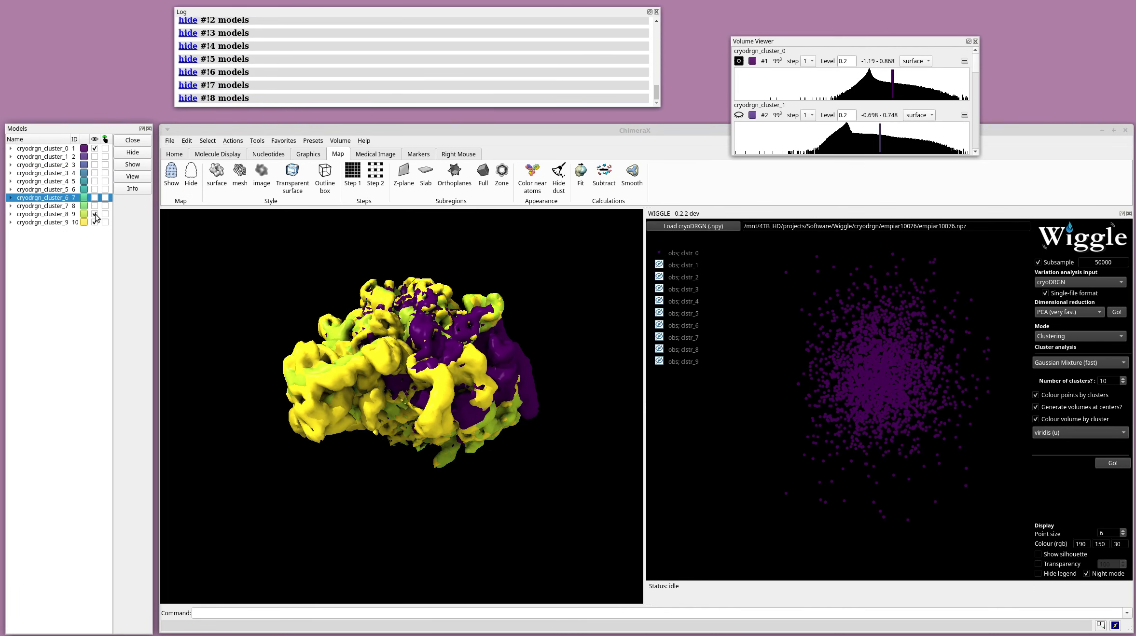
{"action": "left_click", "coordinate": [94, 214]}
{"action": "left_click", "coordinate": [95, 222]}
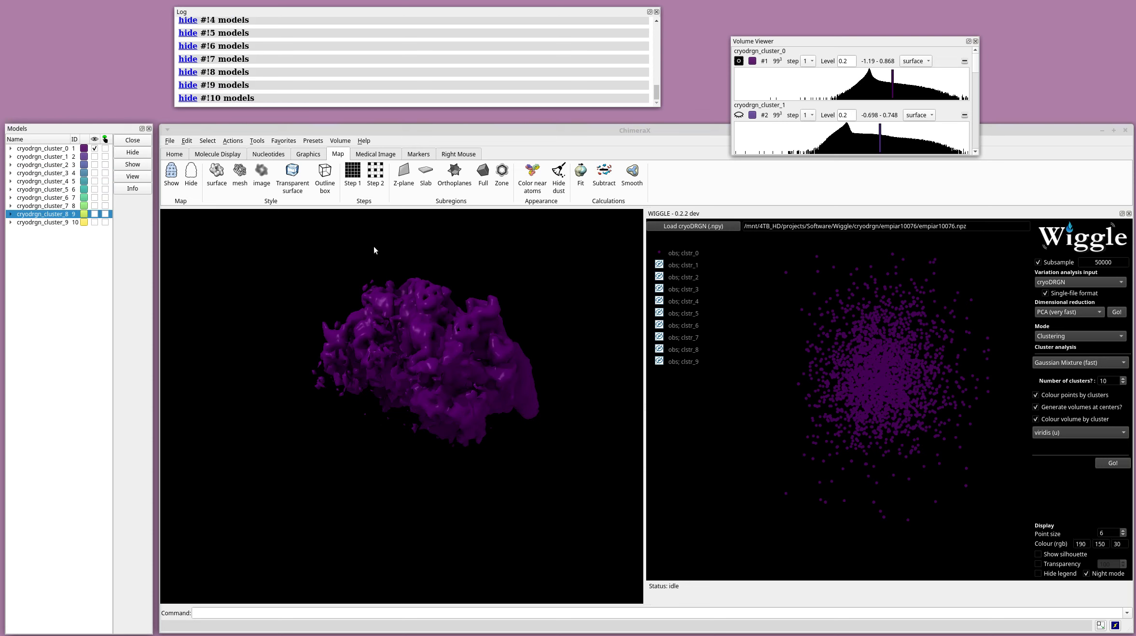
Apply soft lighting to the 3D view and inspect the cluster 0 map from another angle.
{"action": "left_click", "coordinate": [307, 156]}
{"action": "left_click", "coordinate": [218, 154]}
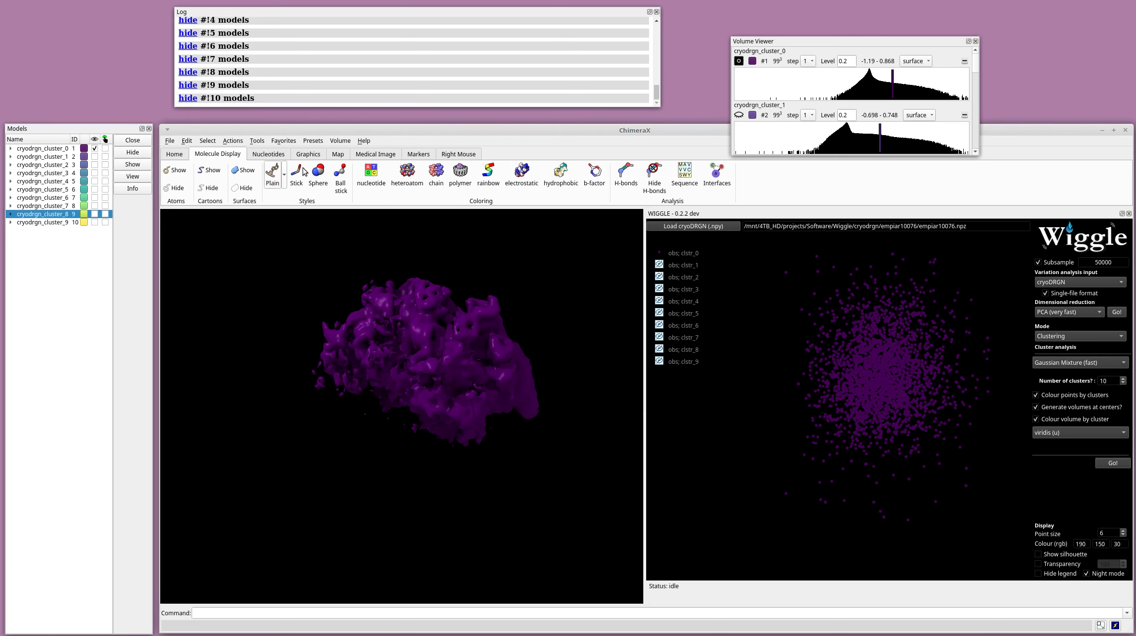
{"action": "left_click", "coordinate": [173, 155]}
{"action": "left_click", "coordinate": [517, 173]}
{"action": "left_click_drag", "start_coordinate": [444, 235], "coordinate": [408, 414]}
{"action": "left_click_drag", "start_coordinate": [404, 462], "coordinate": [404, 398]}
{"action": "scroll", "coordinate": [404, 398], "scroll_direction": "down", "scroll_amount": 5}
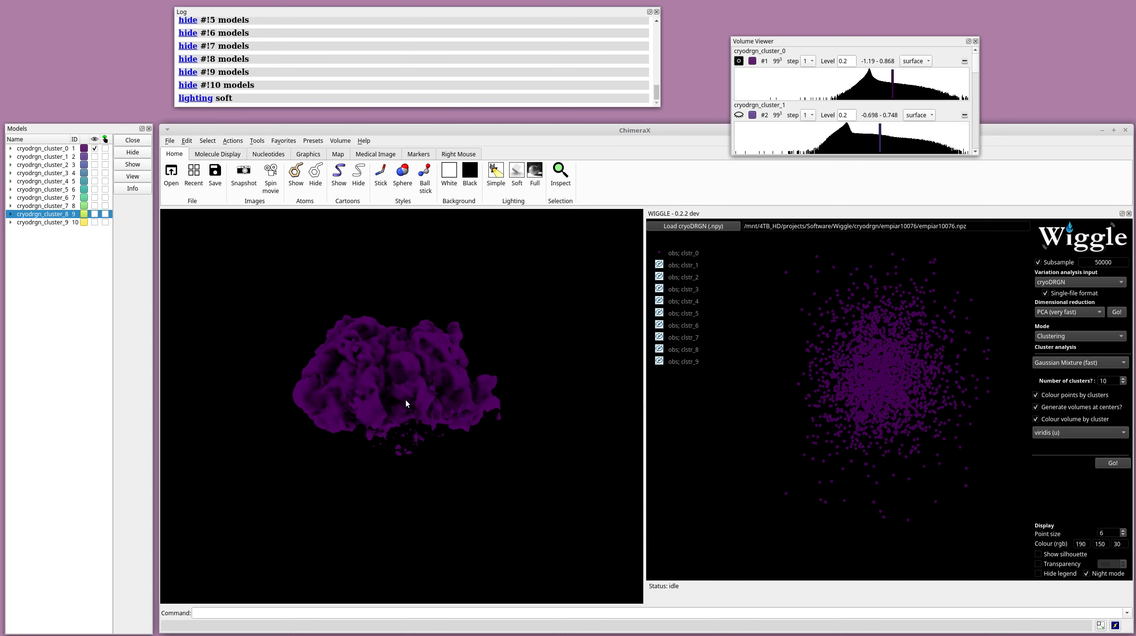
Display cluster 3 instead of cluster 0, both as scatter plot points and as a map.
{"action": "left_click", "coordinate": [659, 289]}
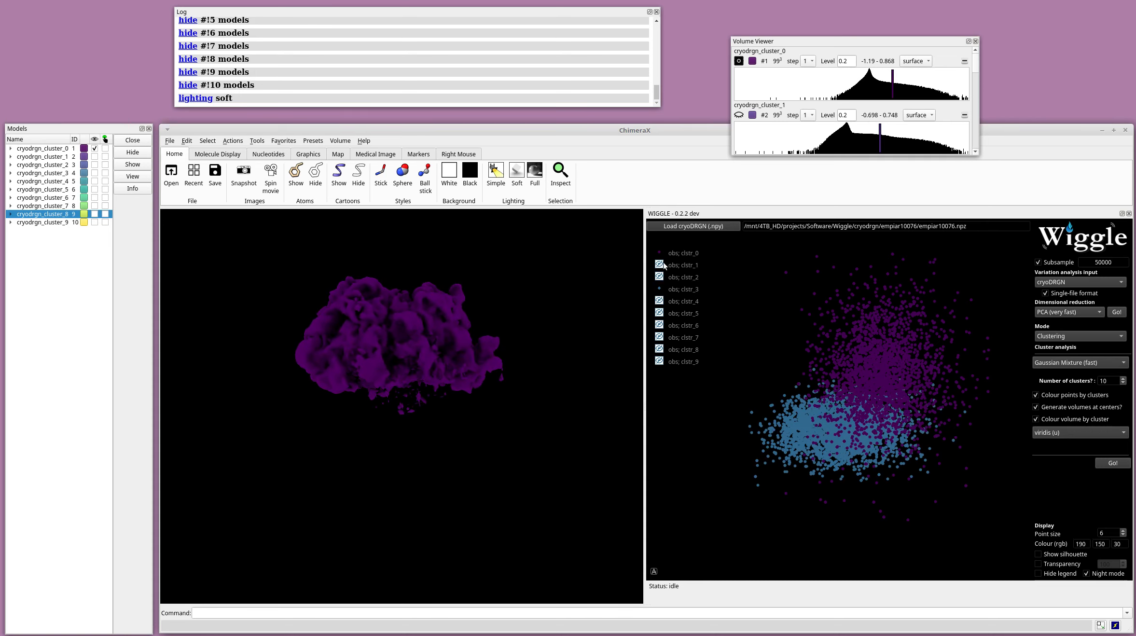
{"action": "left_click", "coordinate": [659, 253]}
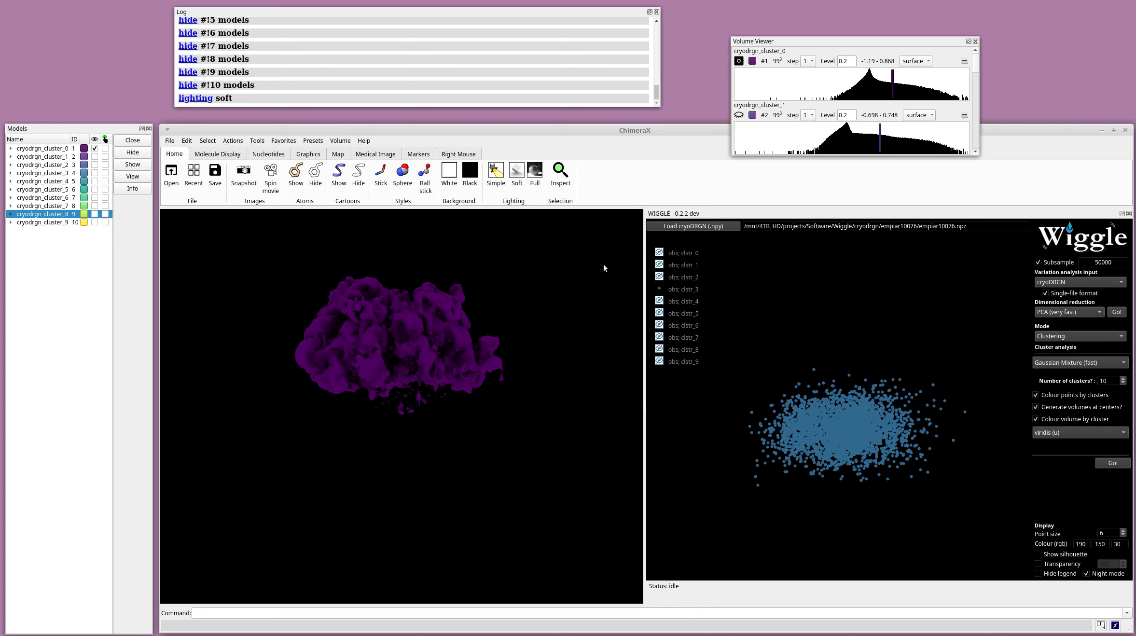
{"action": "left_click", "coordinate": [95, 172]}
{"action": "left_click", "coordinate": [95, 148]}
{"action": "mouse_move", "coordinate": [291, 317]}
{"action": "left_mouse_down"}
{"action": "mouse_move", "coordinate": [344, 312]}
{"action": "mouse_move", "coordinate": [281, 319]}
{"action": "mouse_move", "coordinate": [284, 366]}
{"action": "mouse_move", "coordinate": [291, 327]}
{"action": "left_mouse_up"}
Overlay the cluster 0 map on the cluster 3 map and toggle cluster 3 off and on to compare them.
{"action": "left_click", "coordinate": [95, 148]}
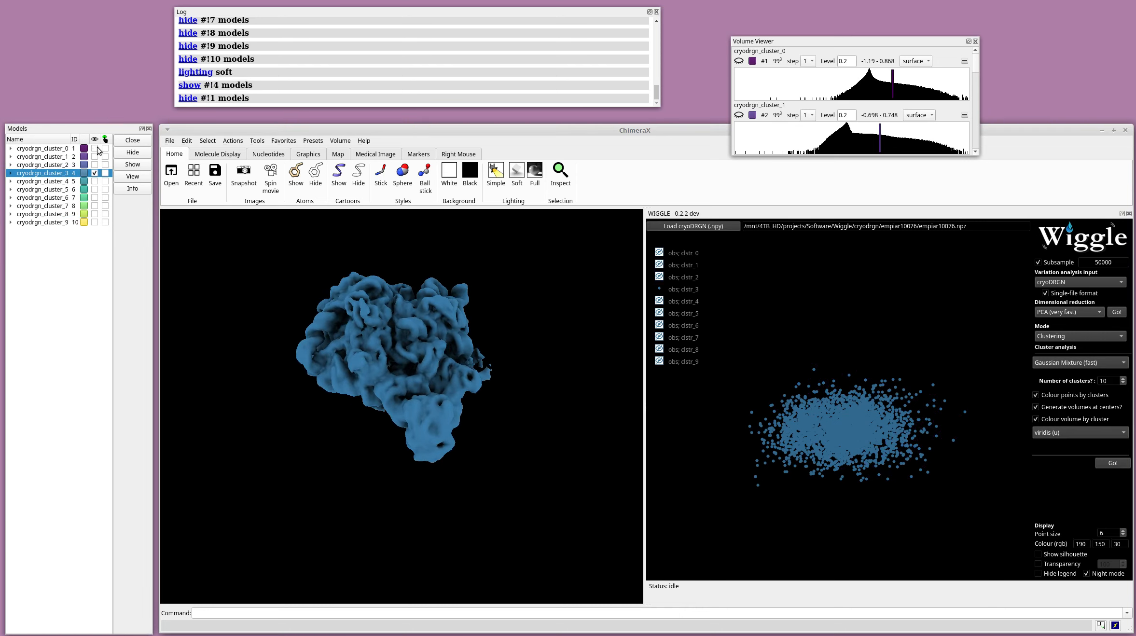
{"action": "left_click_drag", "start_coordinate": [366, 403], "coordinate": [395, 397]}
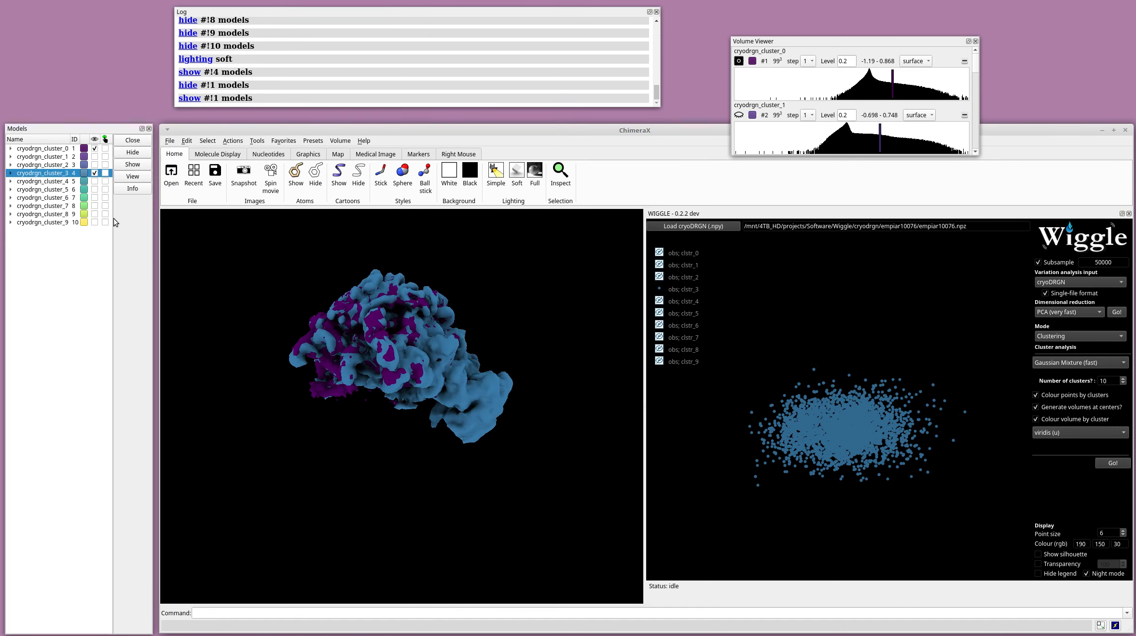
{"action": "left_click", "coordinate": [94, 174]}
{"action": "left_click", "coordinate": [95, 173]}
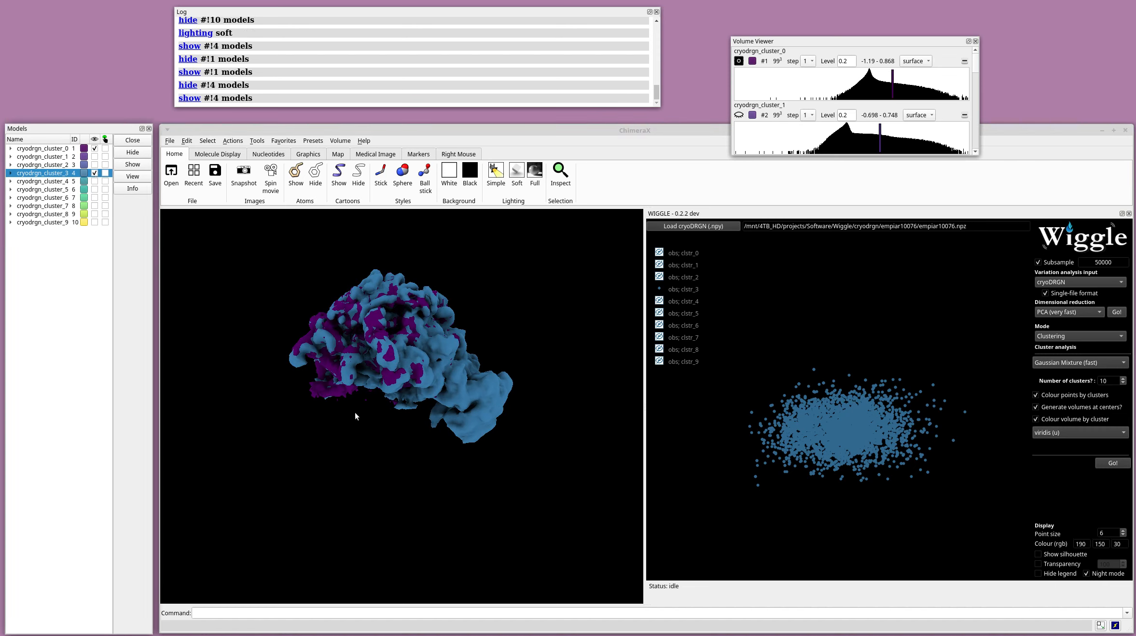
{"action": "left_click_drag", "start_coordinate": [355, 416], "coordinate": [460, 400]}
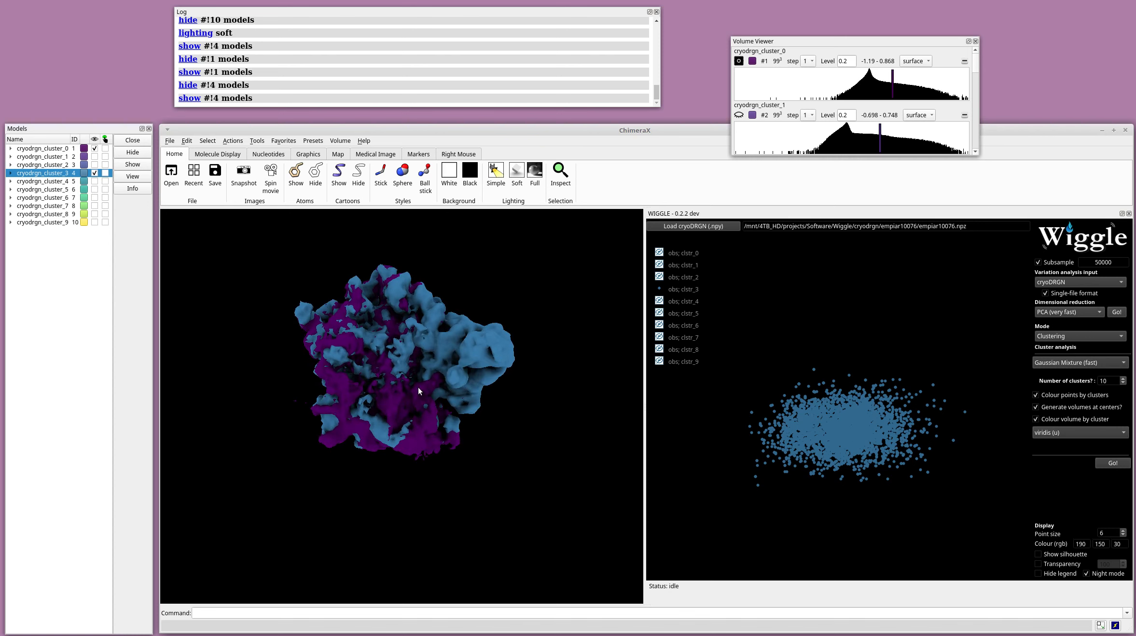
Replace the cluster 3 map with the cluster 7 map, compare it with cluster 0, and switch back to cluster 3.
{"action": "left_click", "coordinate": [95, 173]}
{"action": "left_click", "coordinate": [94, 206]}
{"action": "left_click_drag", "start_coordinate": [381, 366], "coordinate": [482, 448]}
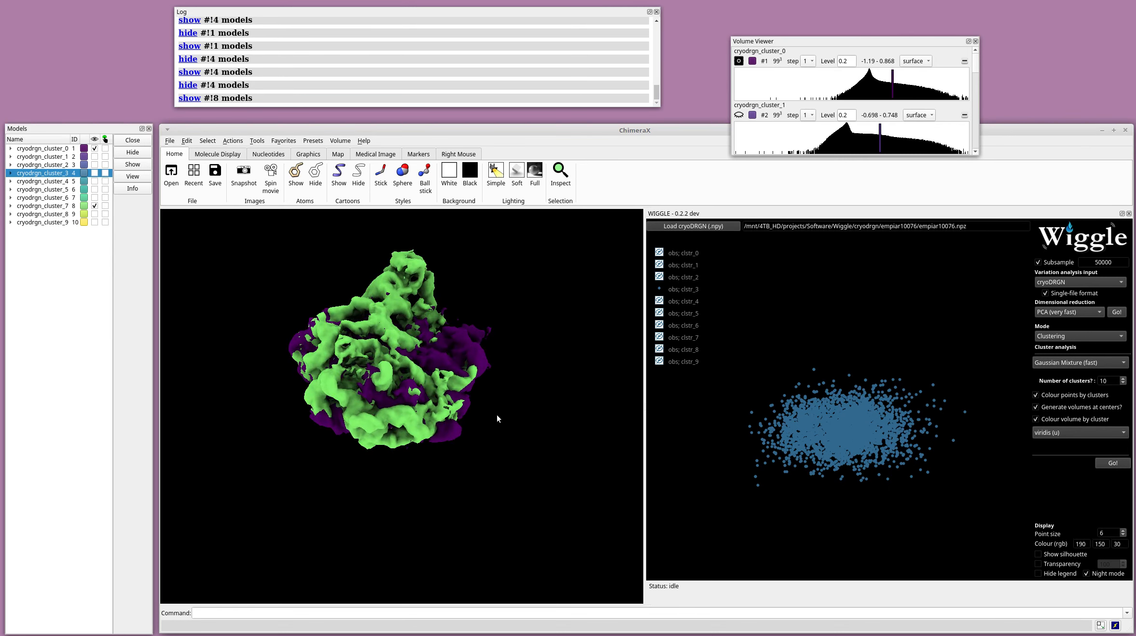
{"action": "left_click", "coordinate": [95, 206]}
{"action": "left_click", "coordinate": [94, 172]}
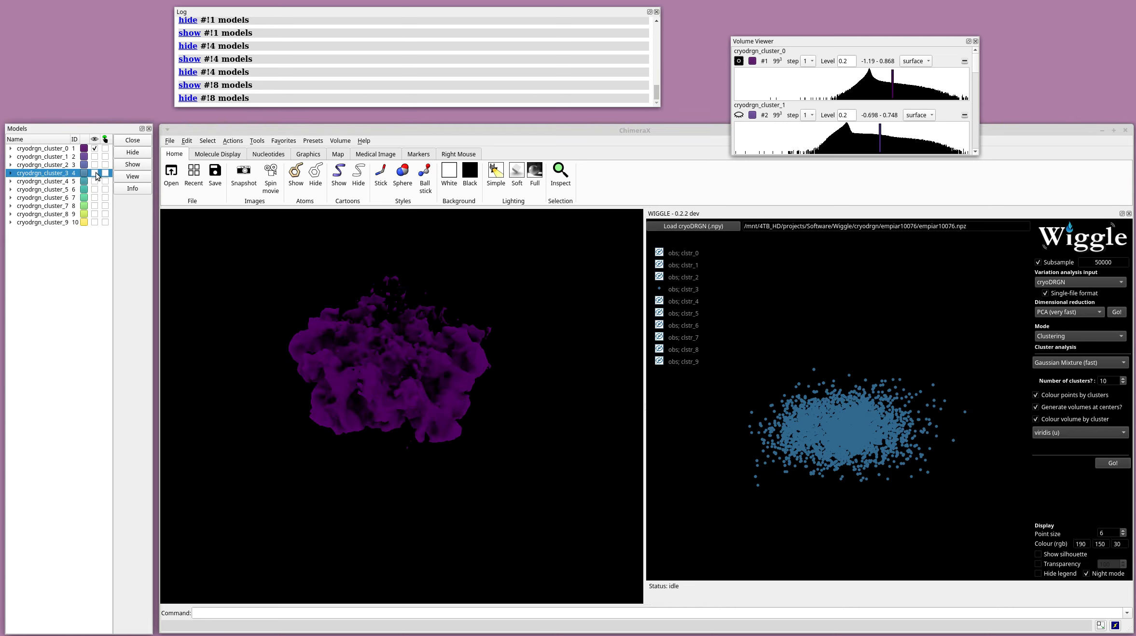
Hide the cluster 0 map and inspect the cluster 3 map alone at closer range.
{"action": "left_click", "coordinate": [94, 149]}
{"action": "middle_click_drag", "start_coordinate": [386, 356], "coordinate": [403, 422]}
{"action": "scroll", "coordinate": [403, 423], "scroll_direction": "down", "scroll_amount": 3}
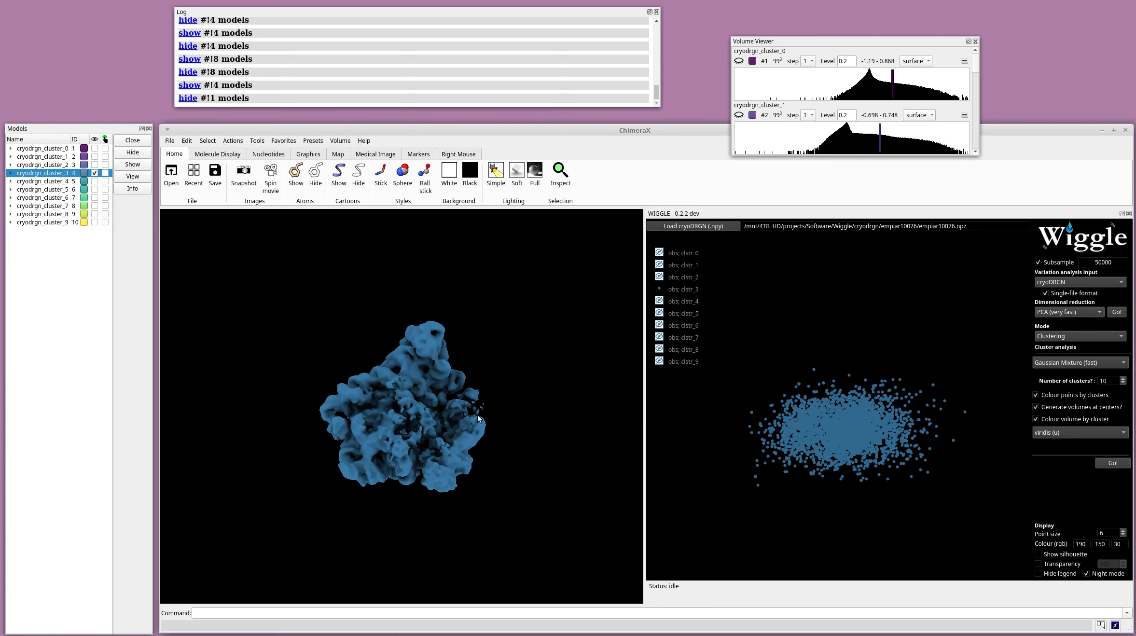
{"action": "scroll", "coordinate": [424, 421], "scroll_direction": "up", "scroll_amount": 6}
{"action": "middle_click_drag", "start_coordinate": [497, 415], "coordinate": [487, 406]}
Switch to Interactive mode to review its settings, and return to Clustering mode.
{"action": "left_click", "coordinate": [1074, 336]}
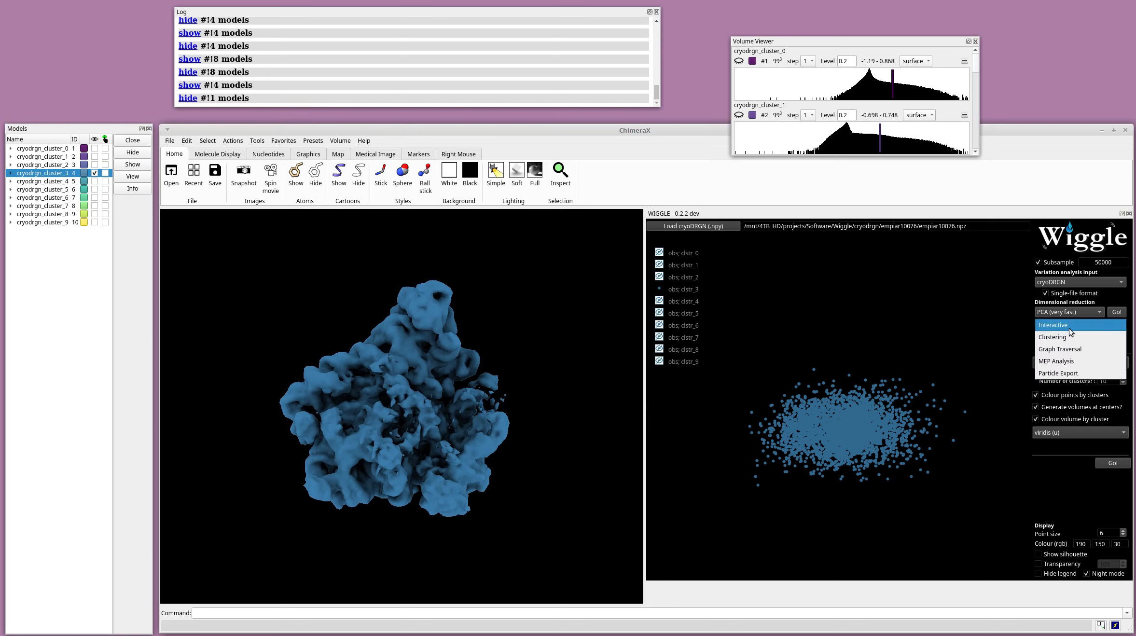
{"action": "left_click", "coordinate": [1065, 326]}
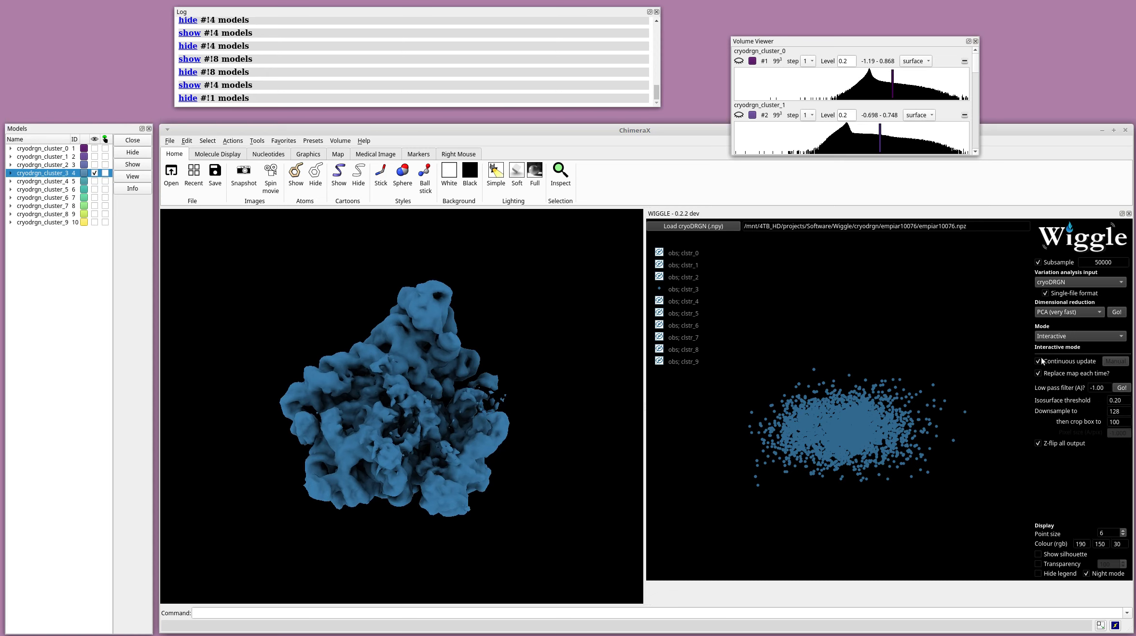
{"action": "left_click", "coordinate": [1060, 336]}
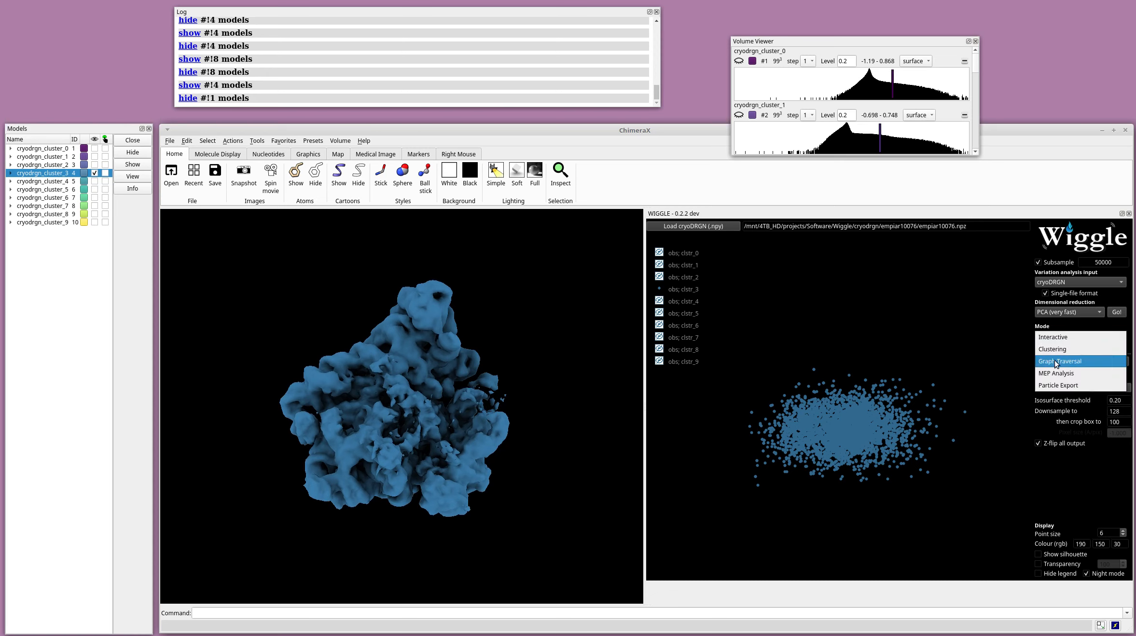
{"action": "left_click", "coordinate": [1053, 349]}
Generate interactive maps at individual points within cluster 3 and compare them with the cluster 3 center map.
{"action": "scroll", "coordinate": [840, 434], "scroll_direction": "up", "scroll_amount": 4}
{"action": "left_click", "coordinate": [95, 230]}
{"action": "left_click", "coordinate": [94, 231]}
{"action": "left_click", "coordinate": [950, 355]}
{"action": "left_click", "coordinate": [955, 451]}
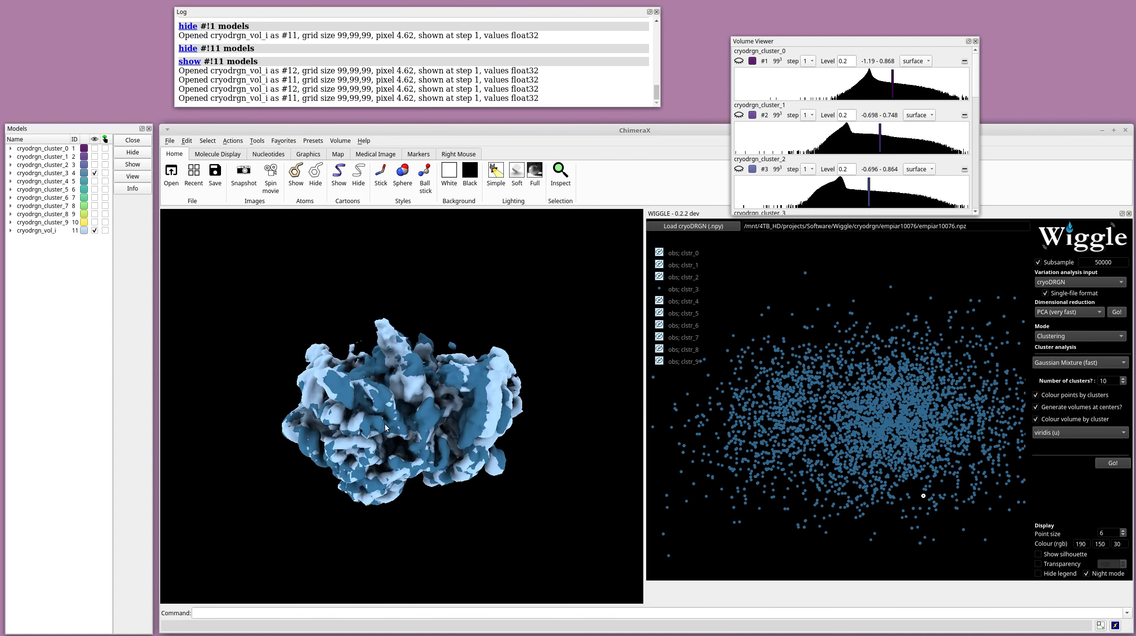
{"action": "left_click_drag", "start_coordinate": [382, 498], "coordinate": [378, 515]}
Close the interactive map, restore the points of all clusters, and turn off colouring points by clusters.
{"action": "left_click", "coordinate": [1112, 463]}
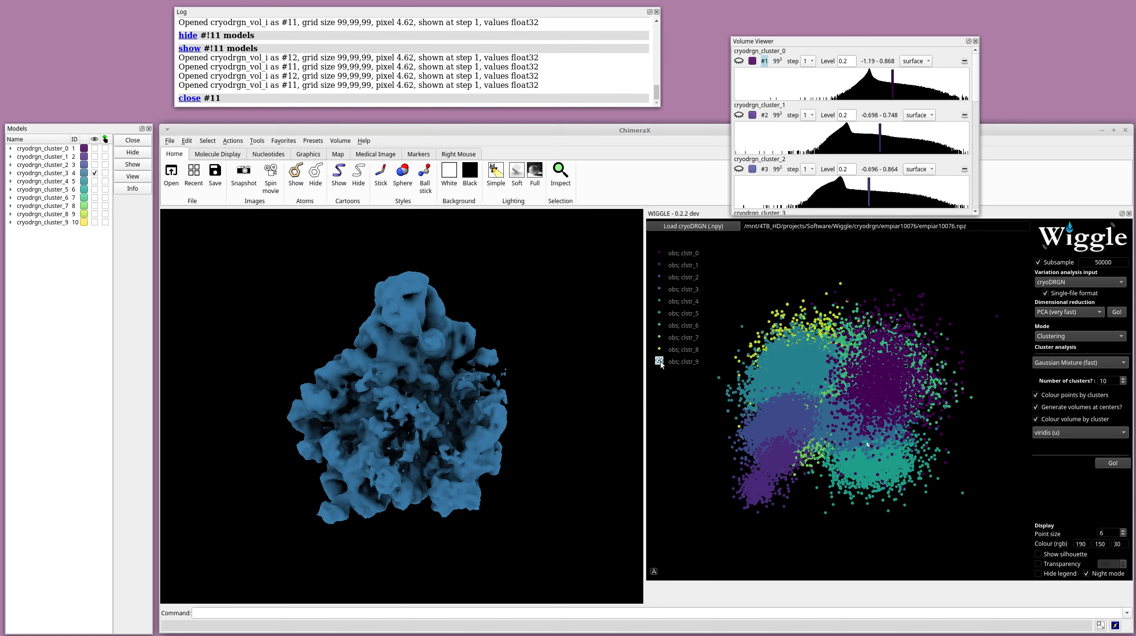
{"action": "left_click", "coordinate": [1035, 395]}
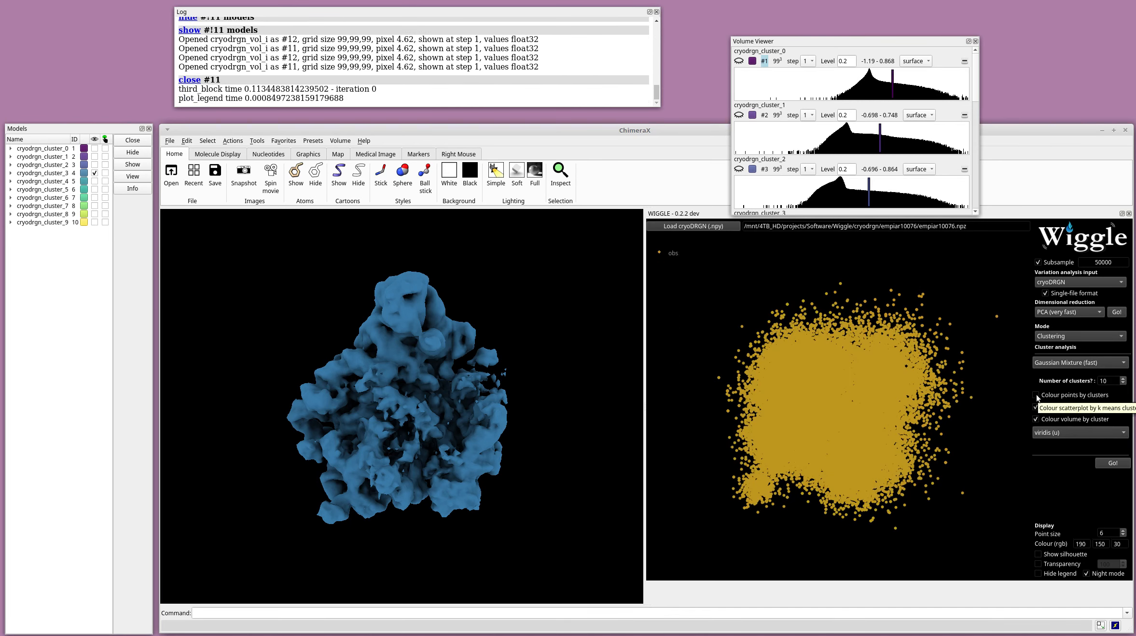
{"action": "left_click", "coordinate": [1036, 395]}
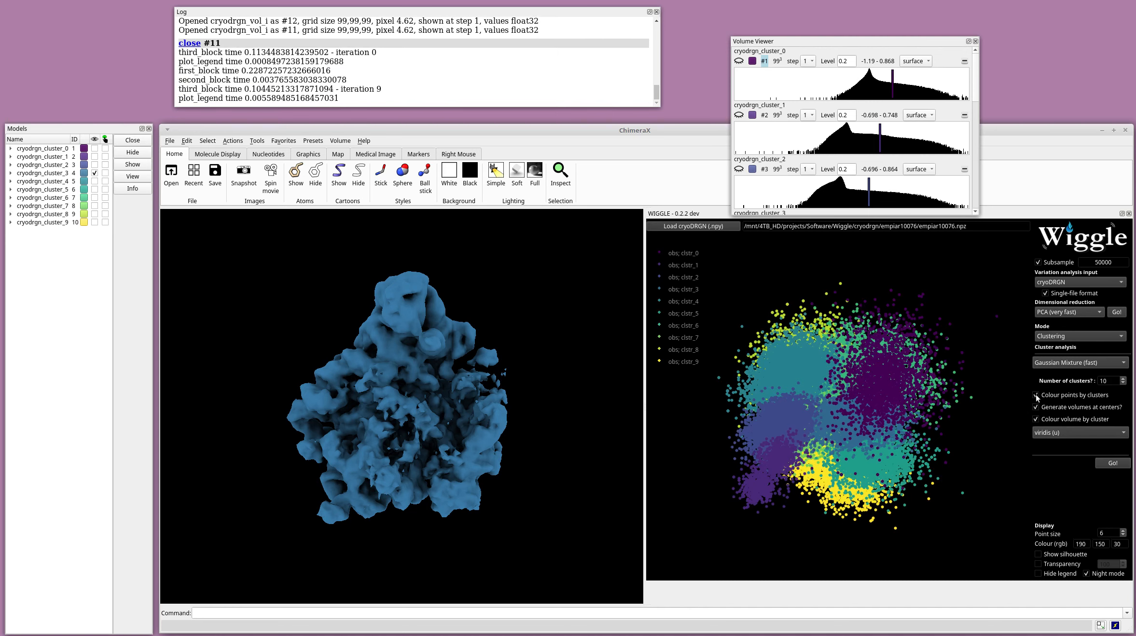
{"action": "left_click", "coordinate": [1036, 395]}
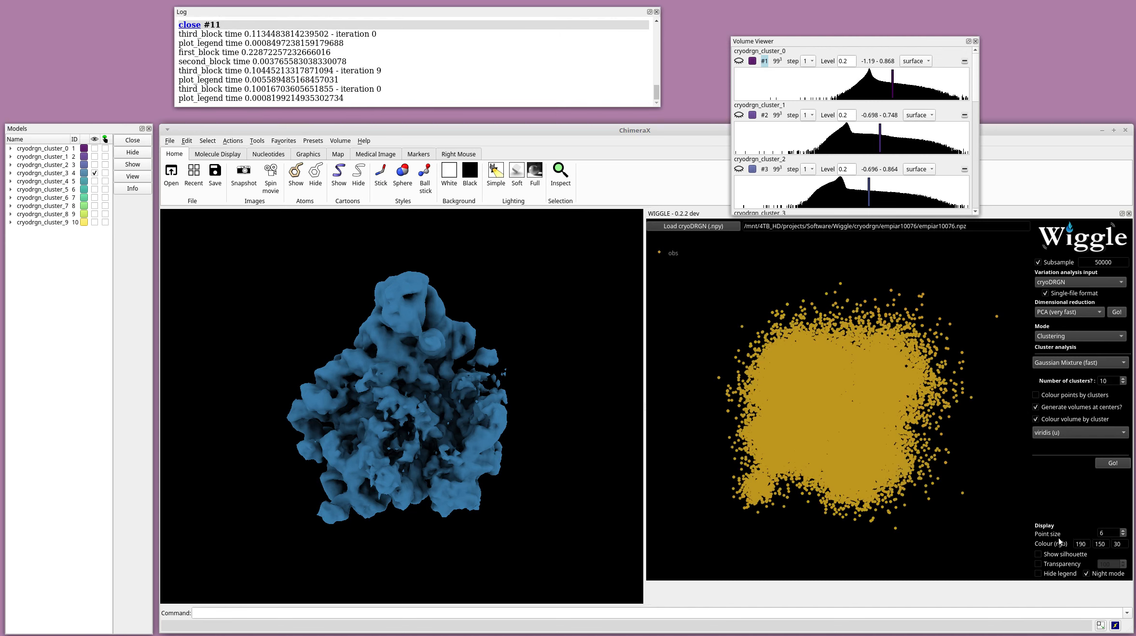
Make the scatter plot points transparent and set their point size to 3.
{"action": "left_click", "coordinate": [1038, 564]}
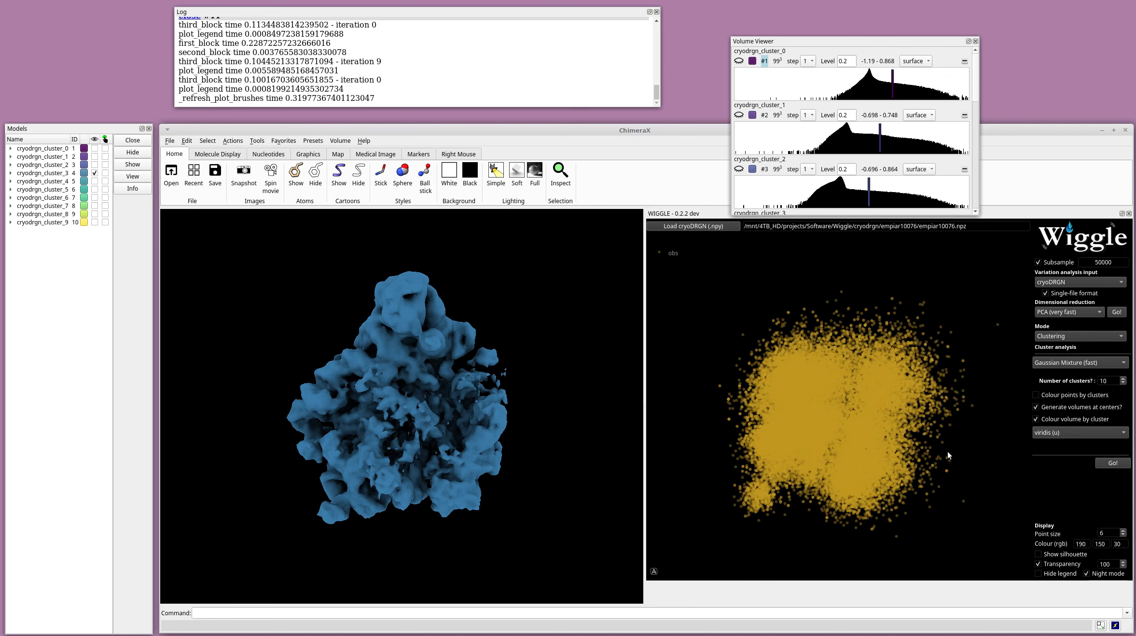
{"action": "scroll", "coordinate": [948, 455], "scroll_direction": "up", "scroll_amount": 3}
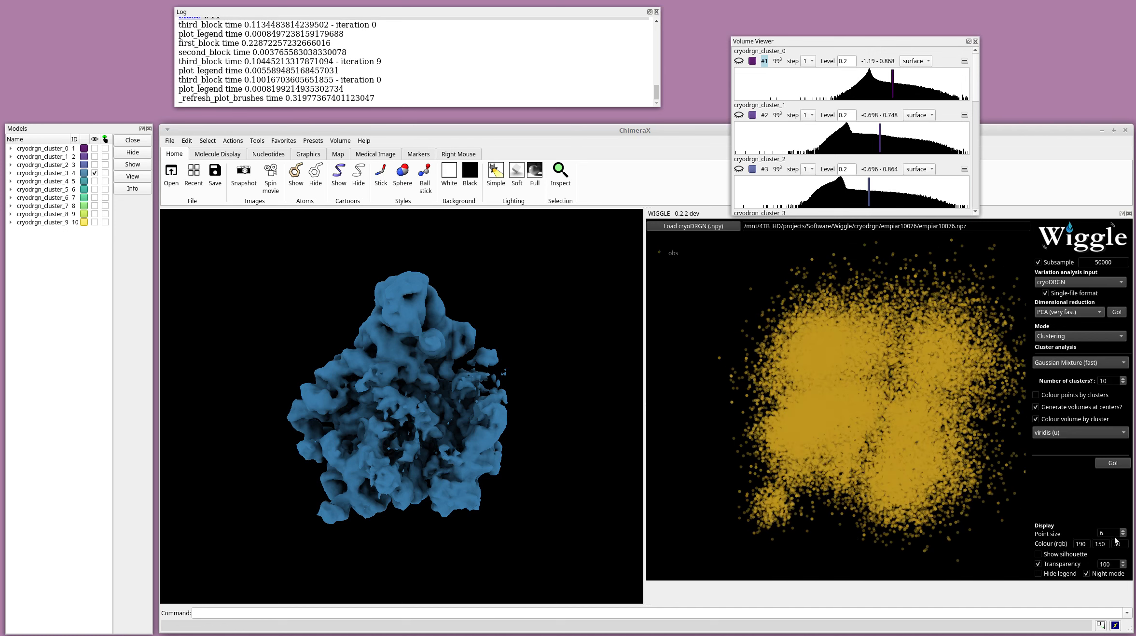
{"action": "scroll", "coordinate": [1119, 533], "scroll_direction": "down", "scroll_amount": 3}
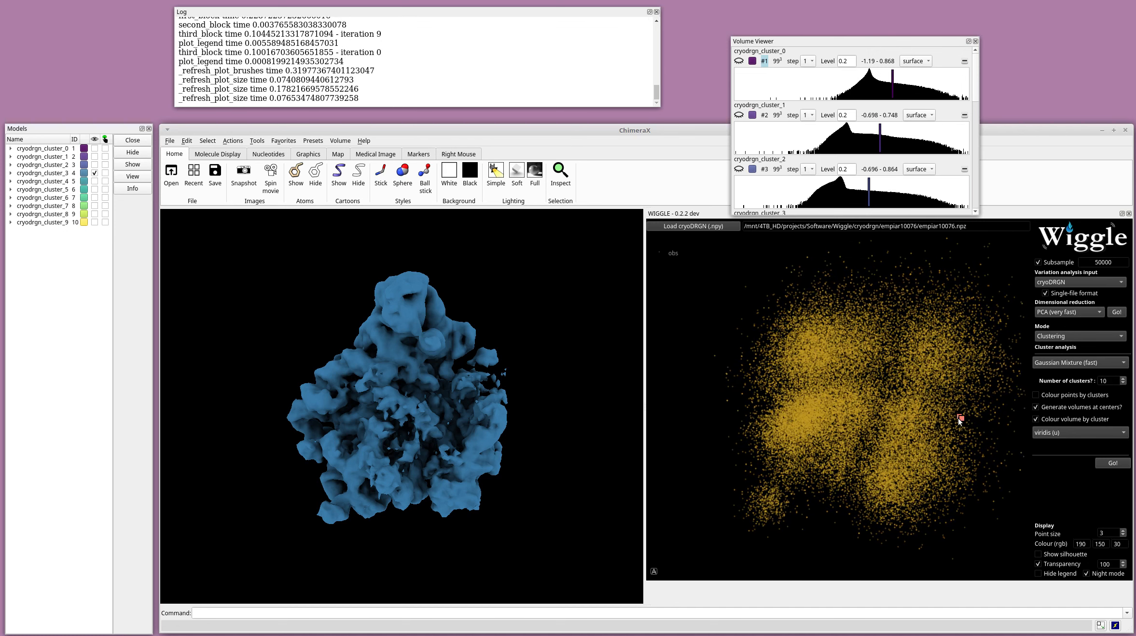
{"action": "left_click_drag", "start_coordinate": [960, 419], "coordinate": [930, 426]}
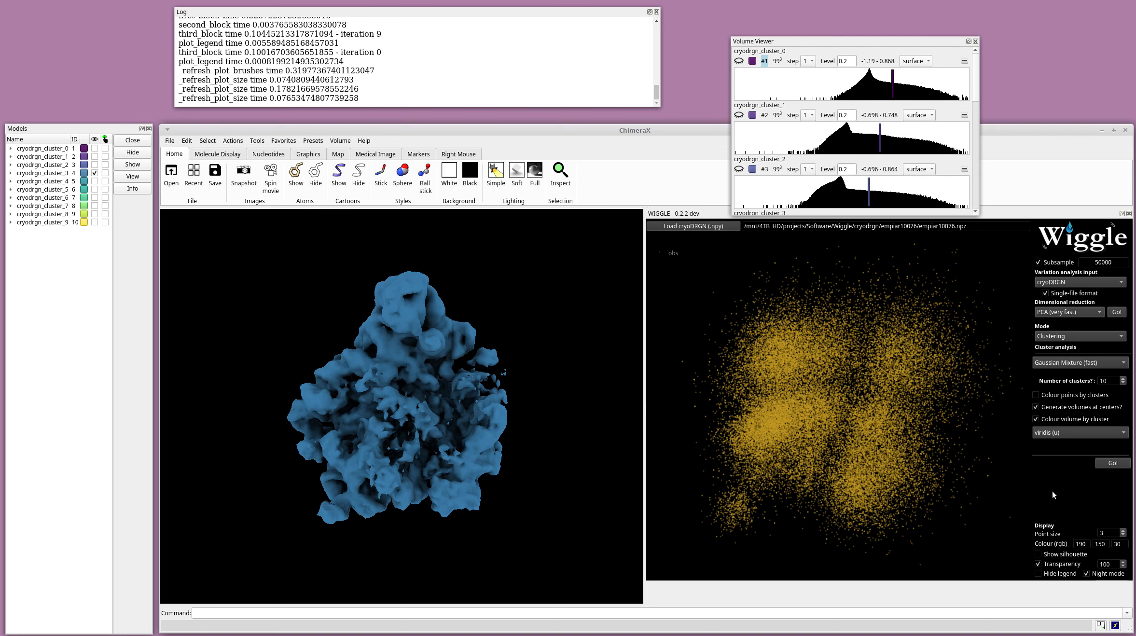
Switch the analysis mode to Graph Traversal and close all ten cluster maps.
{"action": "left_click", "coordinate": [1066, 336]}
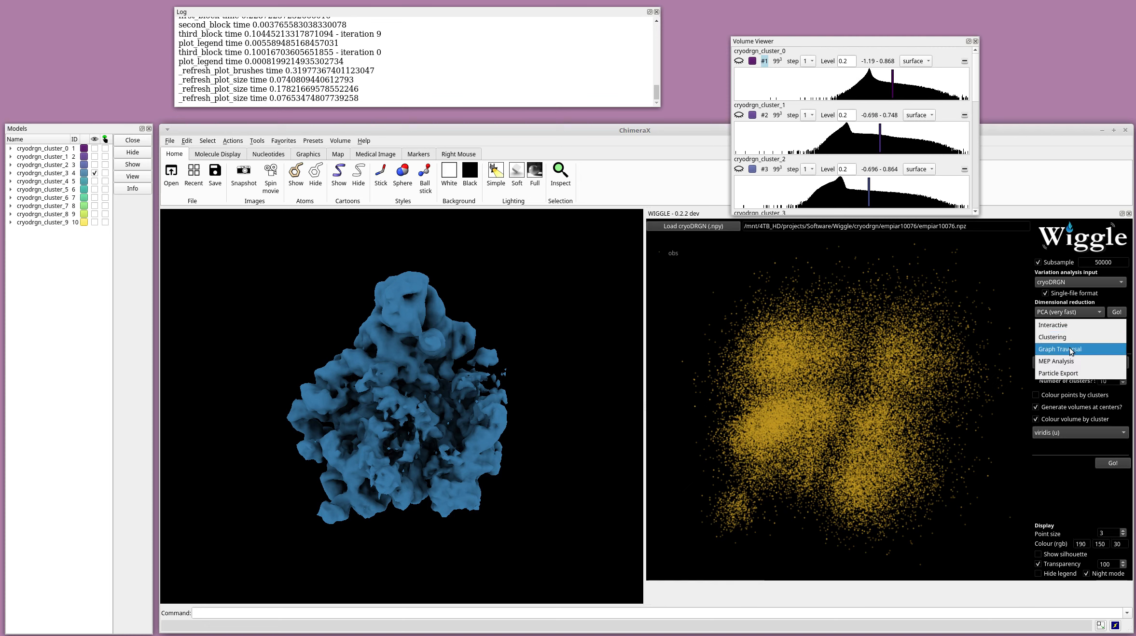
{"action": "left_click", "coordinate": [1071, 351]}
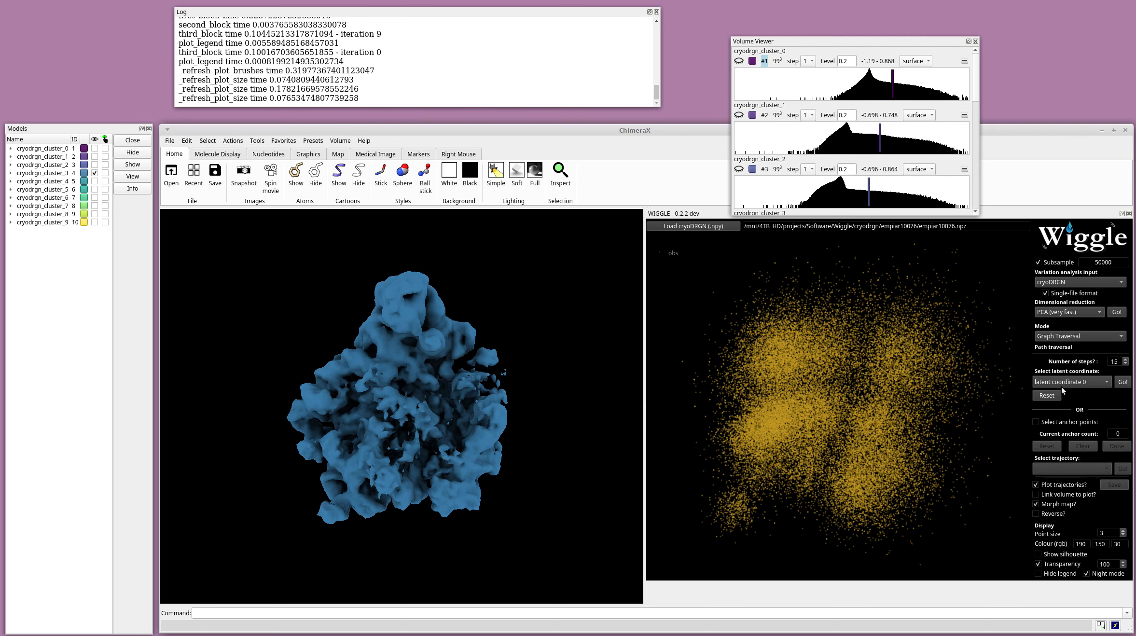
{"action": "left_click_drag", "start_coordinate": [36, 250], "coordinate": [44, 148]}
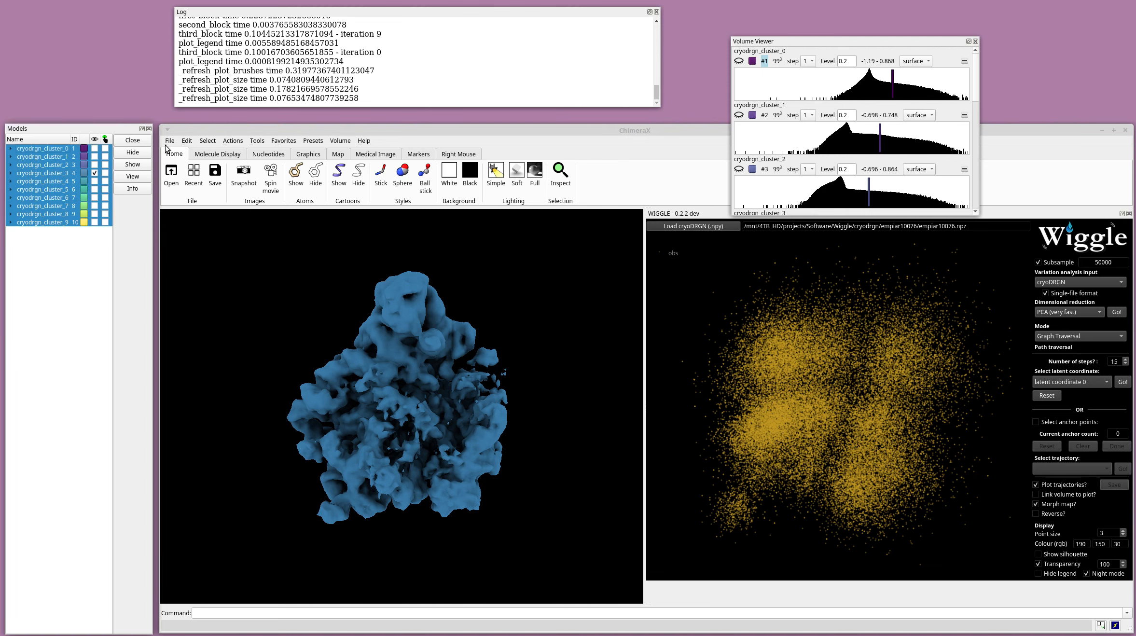
{"action": "left_click", "coordinate": [147, 141]}
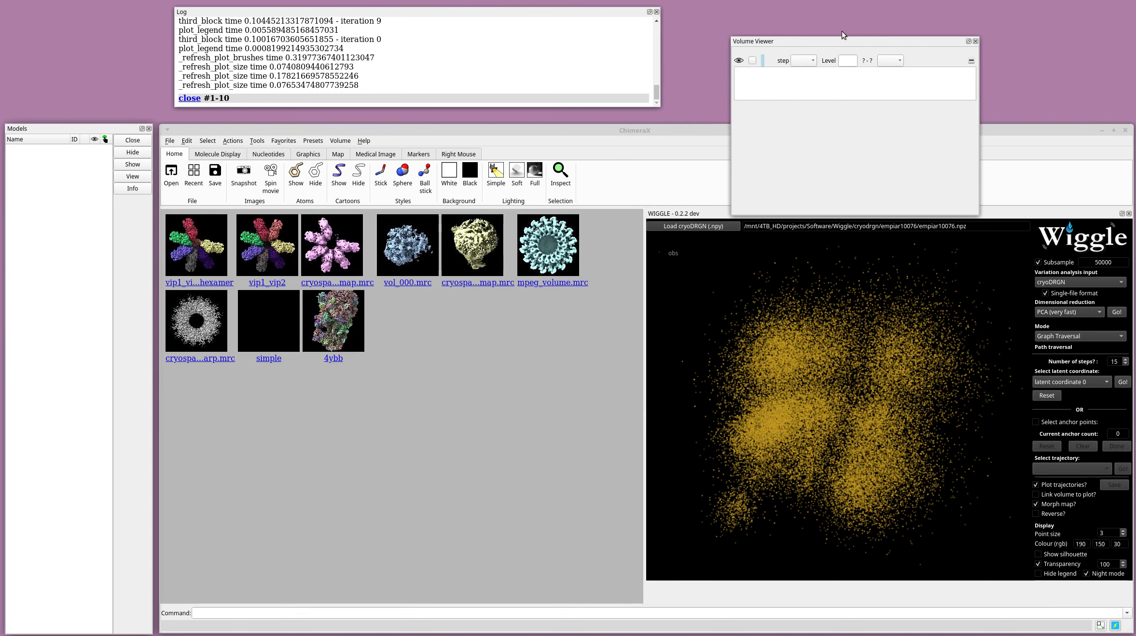
{"action": "mouse_move", "coordinate": [848, 42]}
{"action": "left_mouse_down"}
{"action": "mouse_move", "coordinate": [861, 131]}
{"action": "mouse_move", "coordinate": [855, 33]}
{"action": "left_mouse_up"}
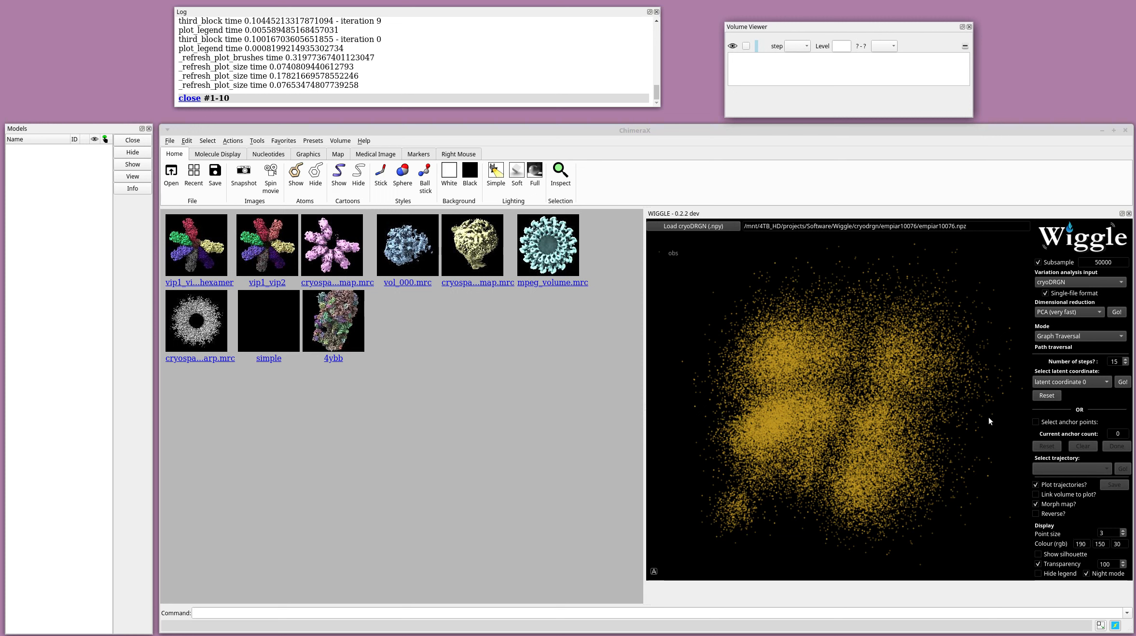
Set the number of steps to 25 and run the path traversal along latent coordinate 0.
{"action": "double_click", "coordinate": [1112, 361]}
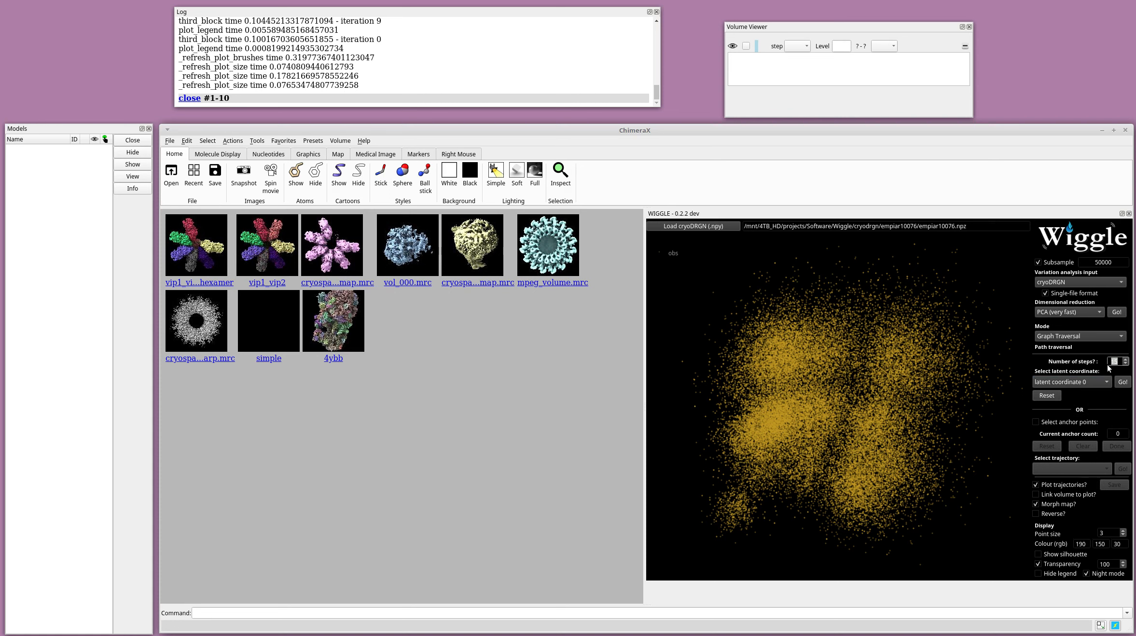
{"action": "type", "text": "25"}
{"action": "left_click", "coordinate": [1121, 384]}
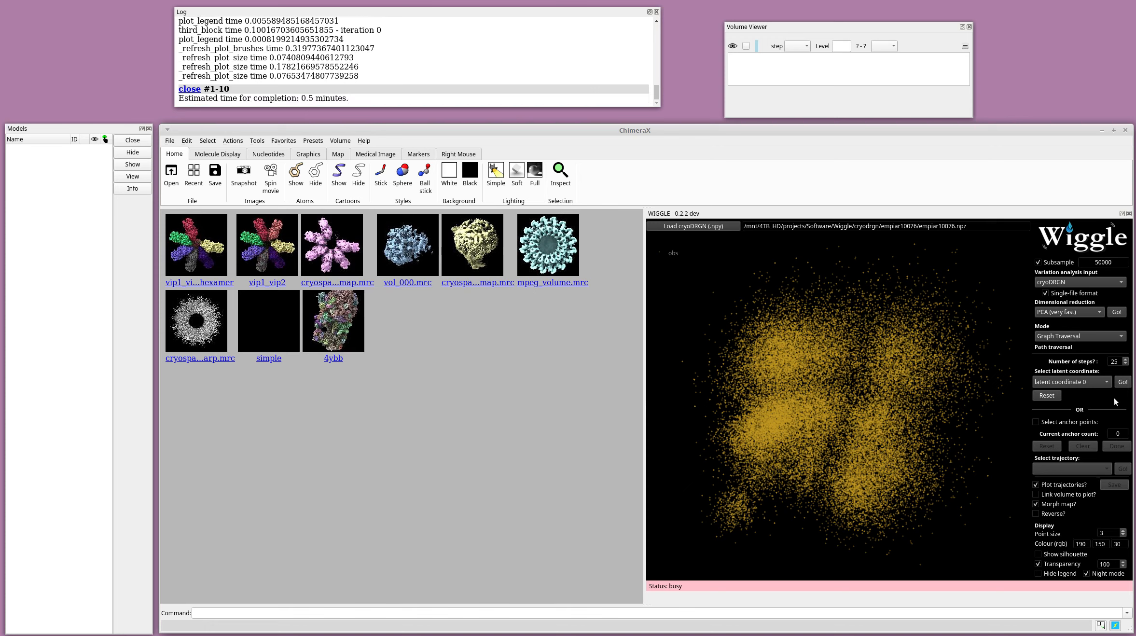